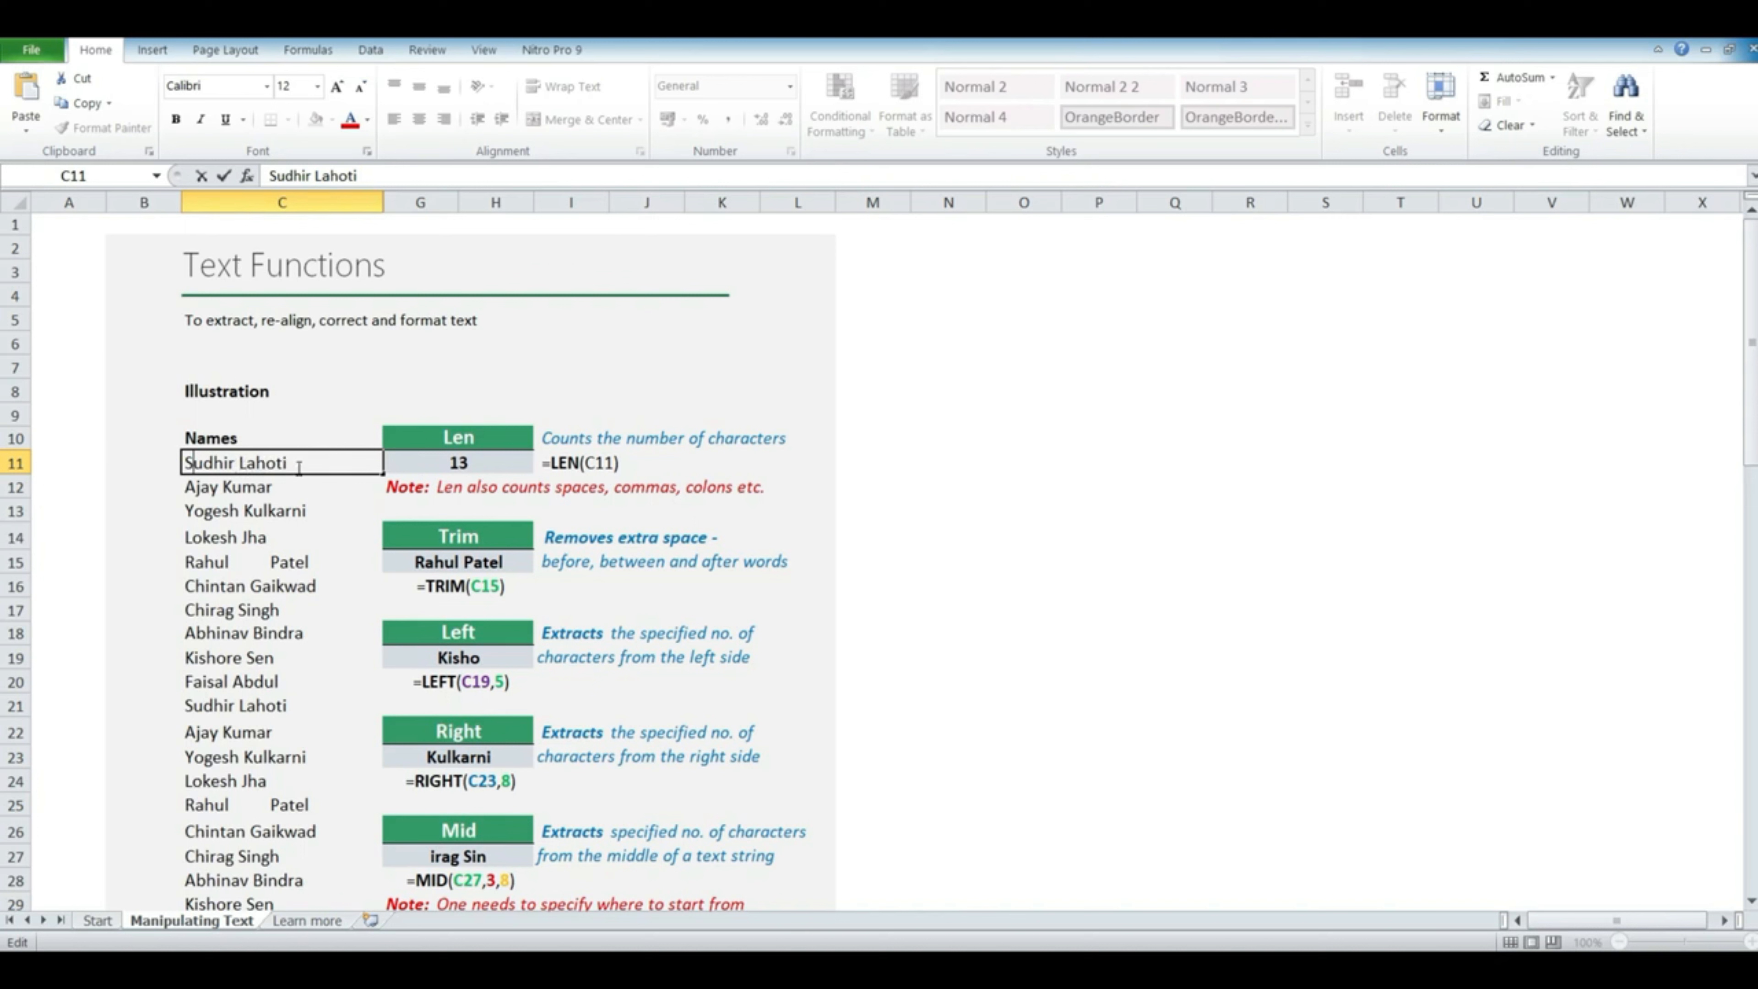
# Enter =LEN(C11) in the result cell under the Len heading to count the characters of the first name in the list.
pyautogui.moveTo(298, 460); pyautogui.dragTo(201, 445)
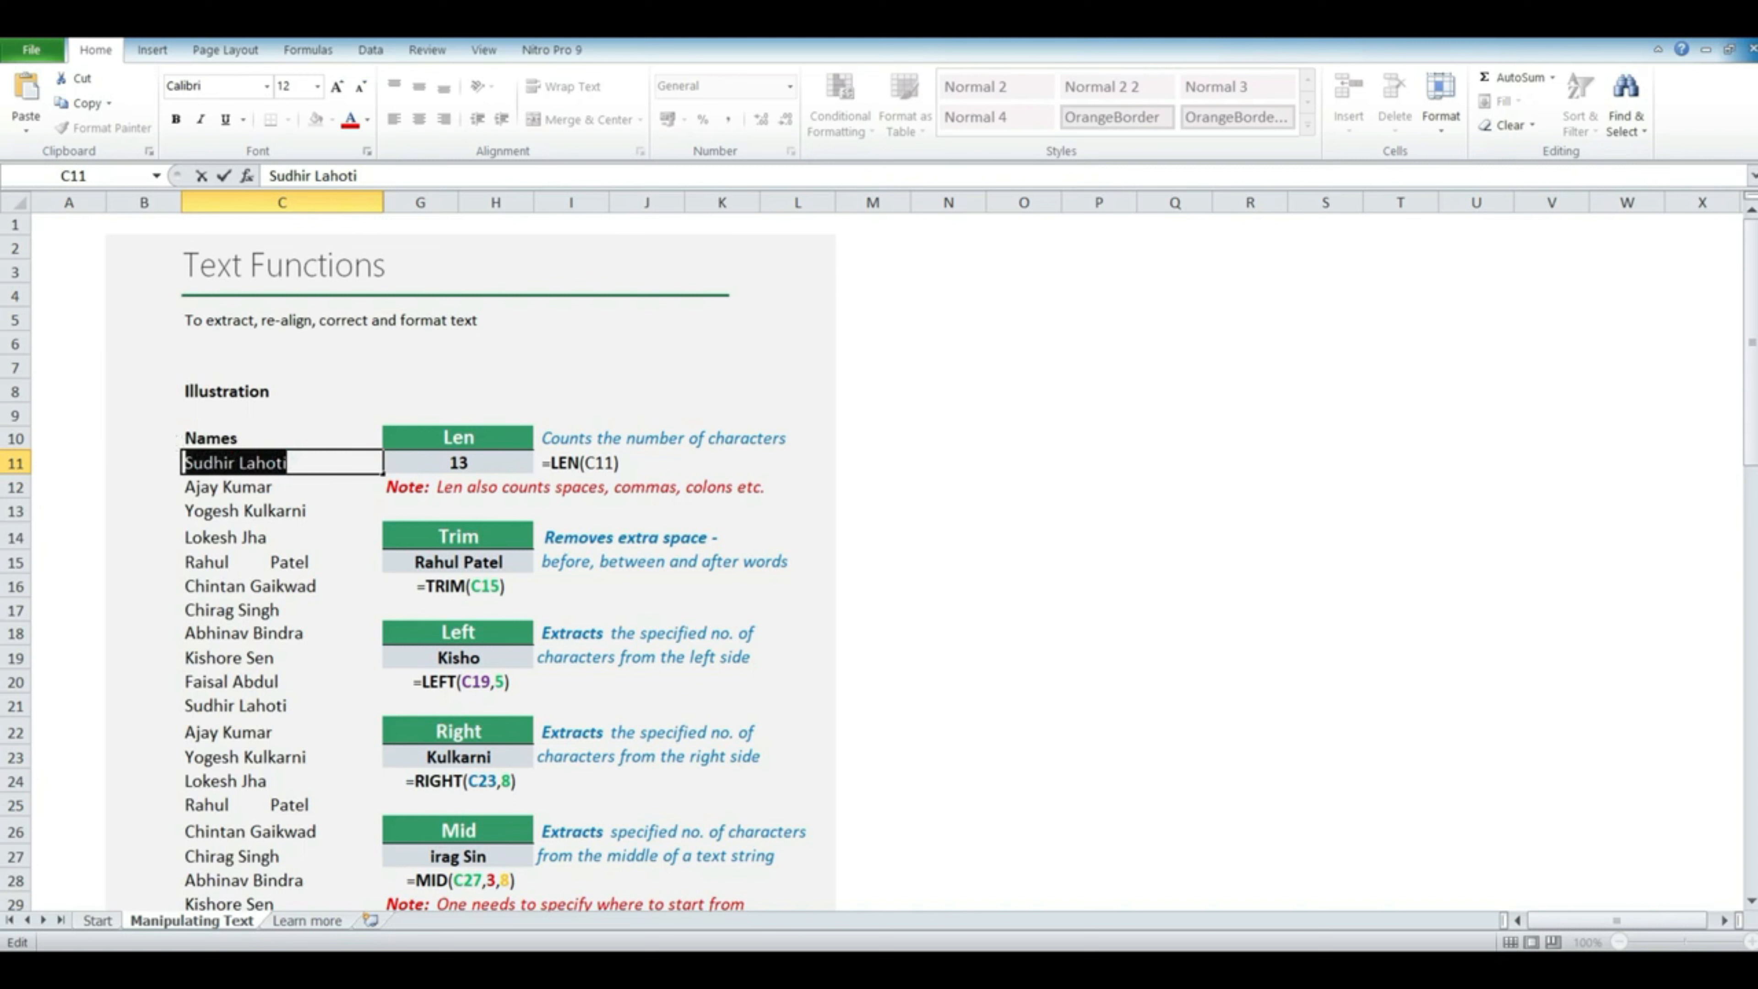
pyautogui.click(469, 459)
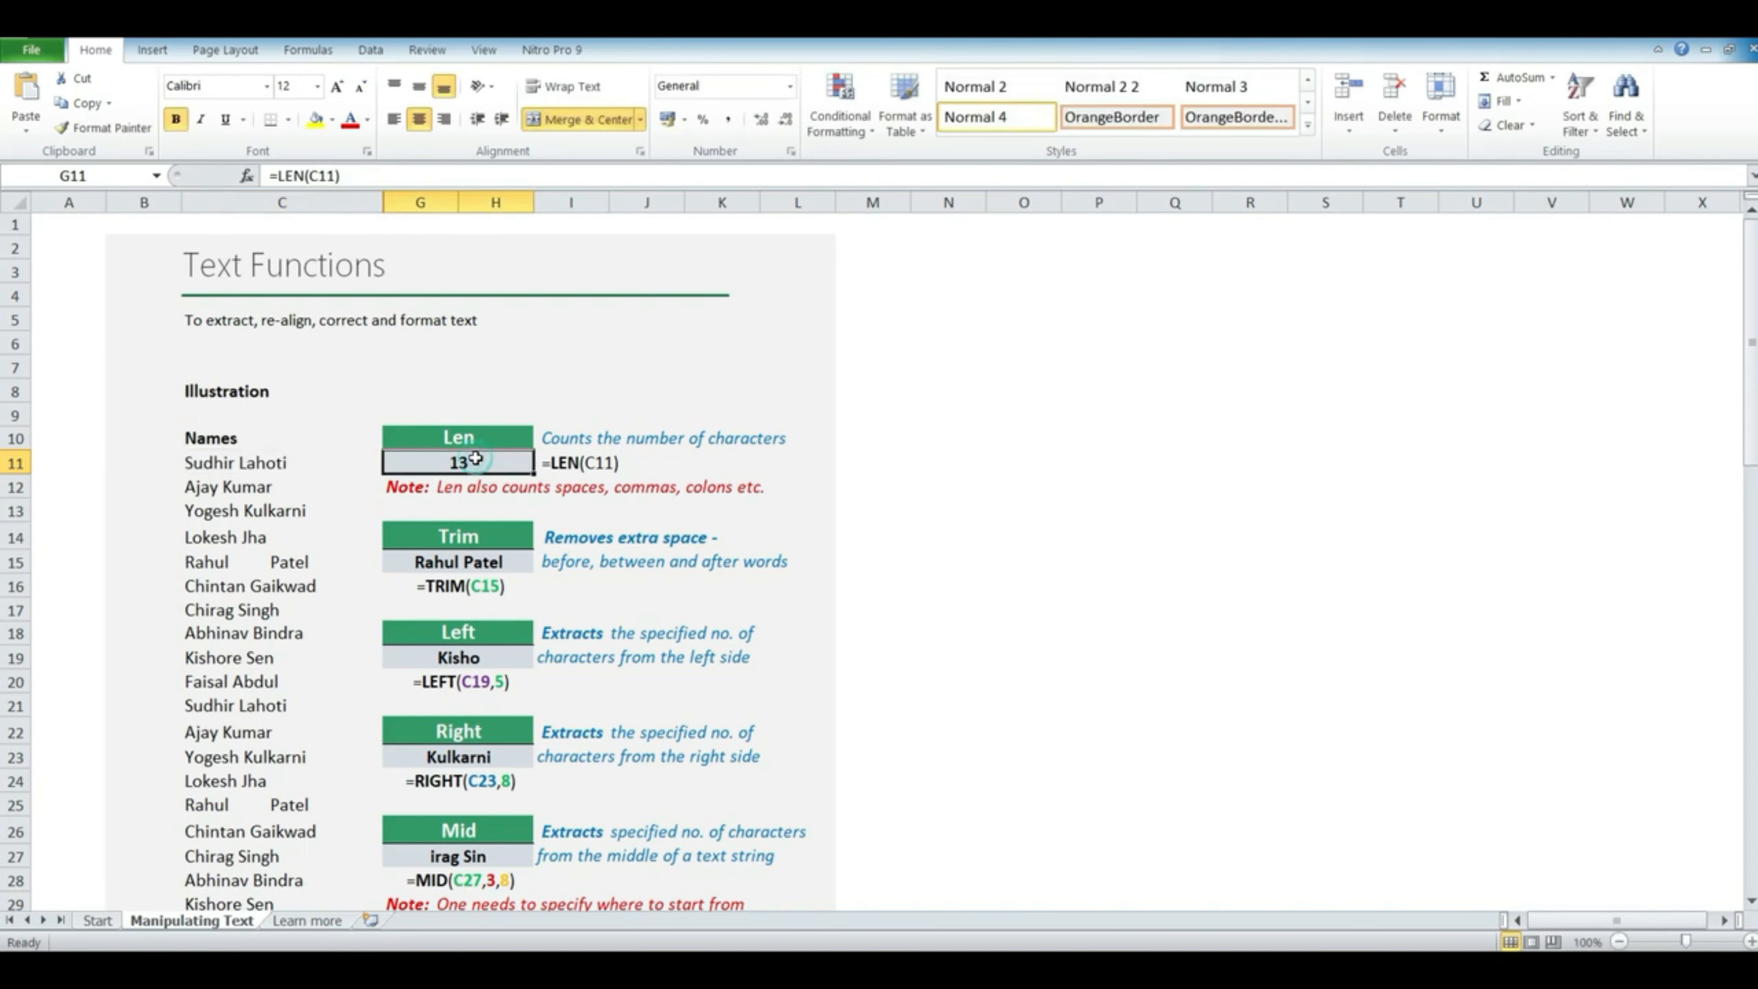
pyautogui.write('=')
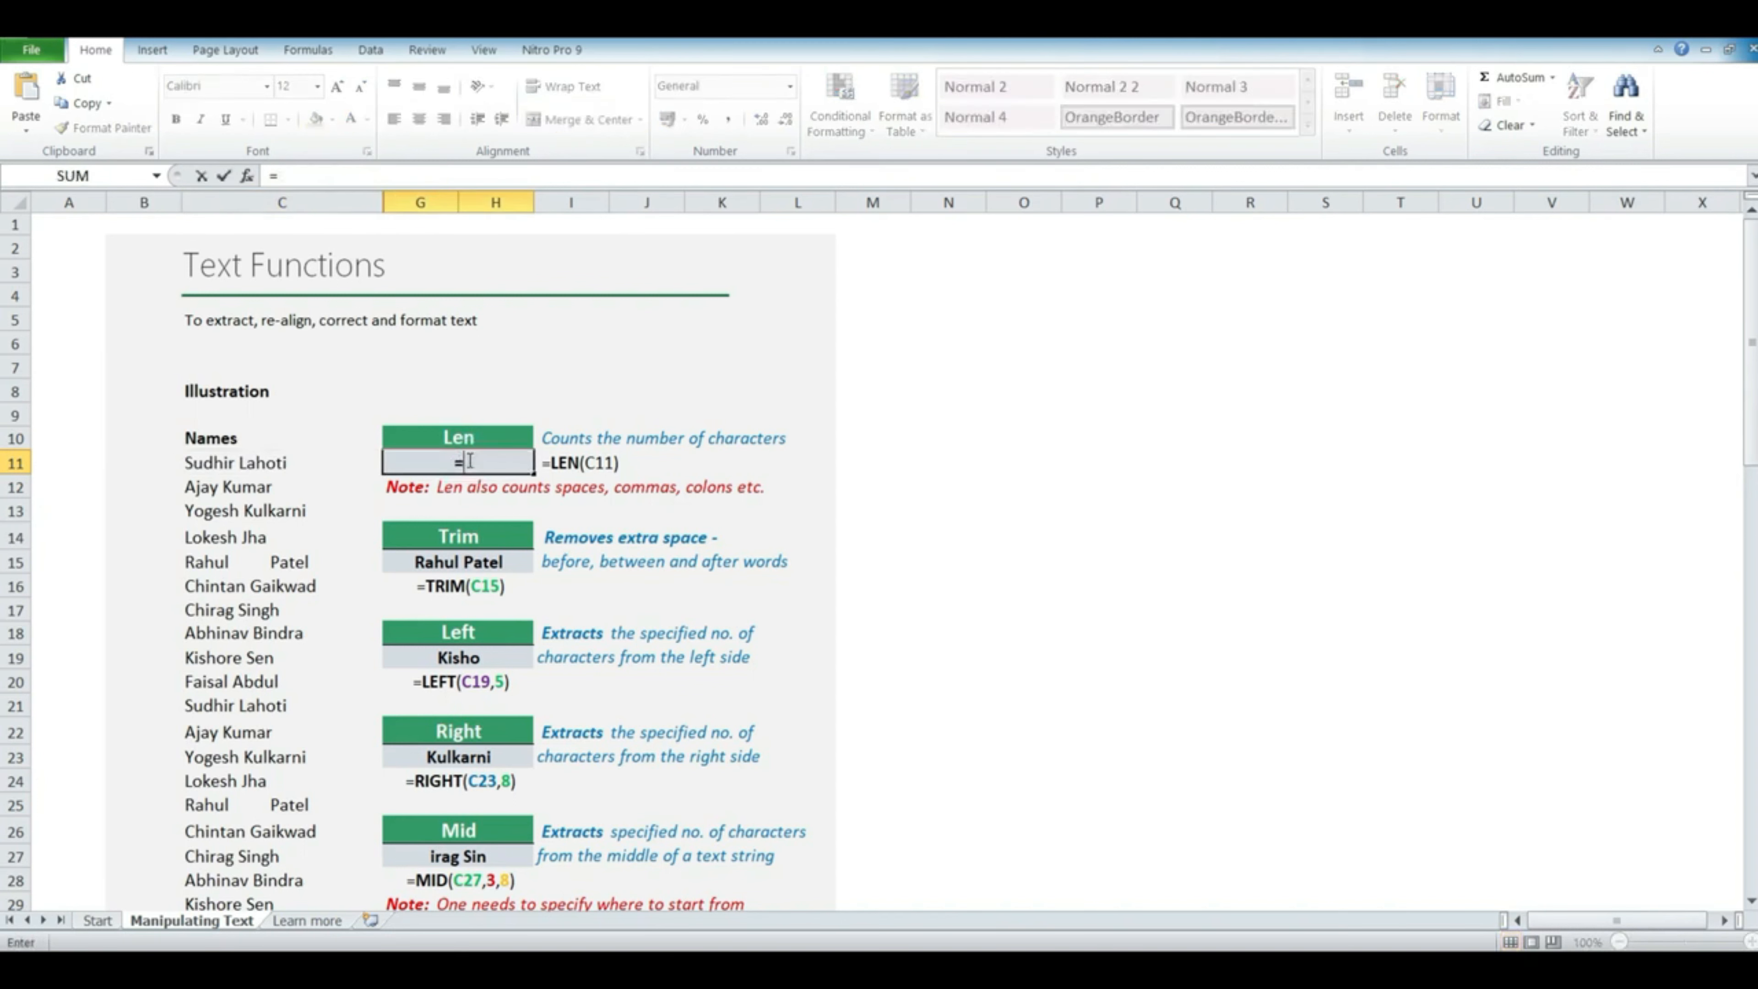
pyautogui.write('len(')
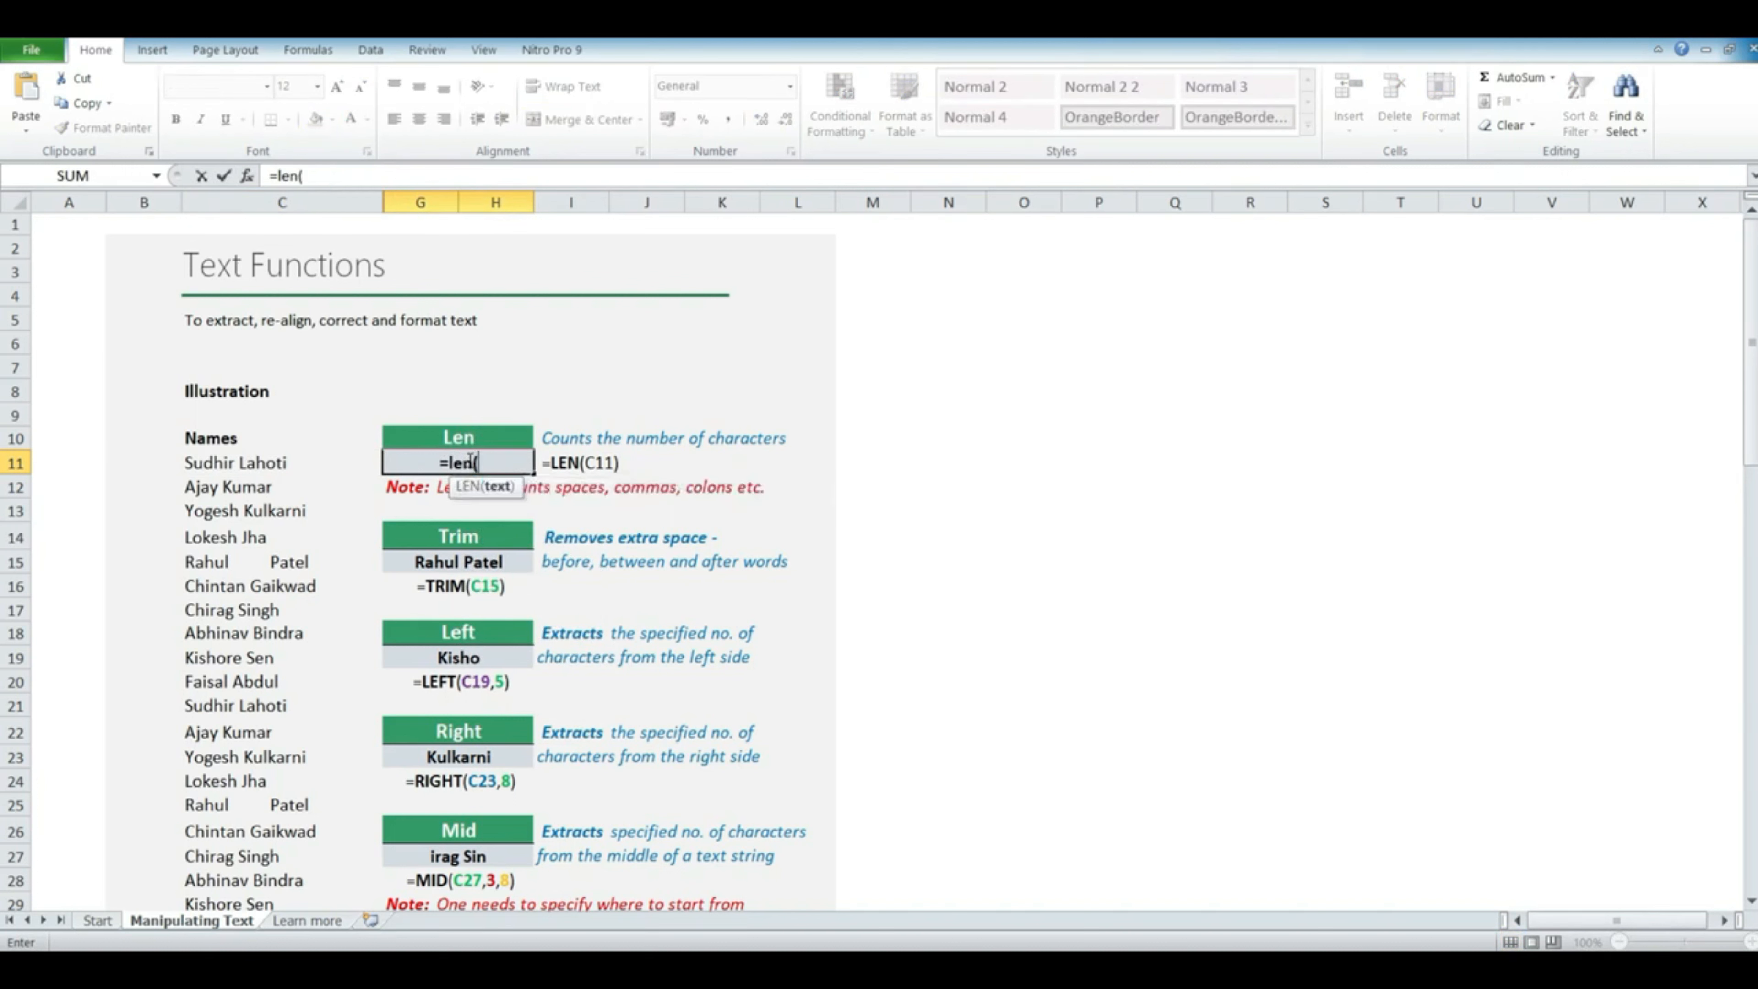
pyautogui.click(256, 462)
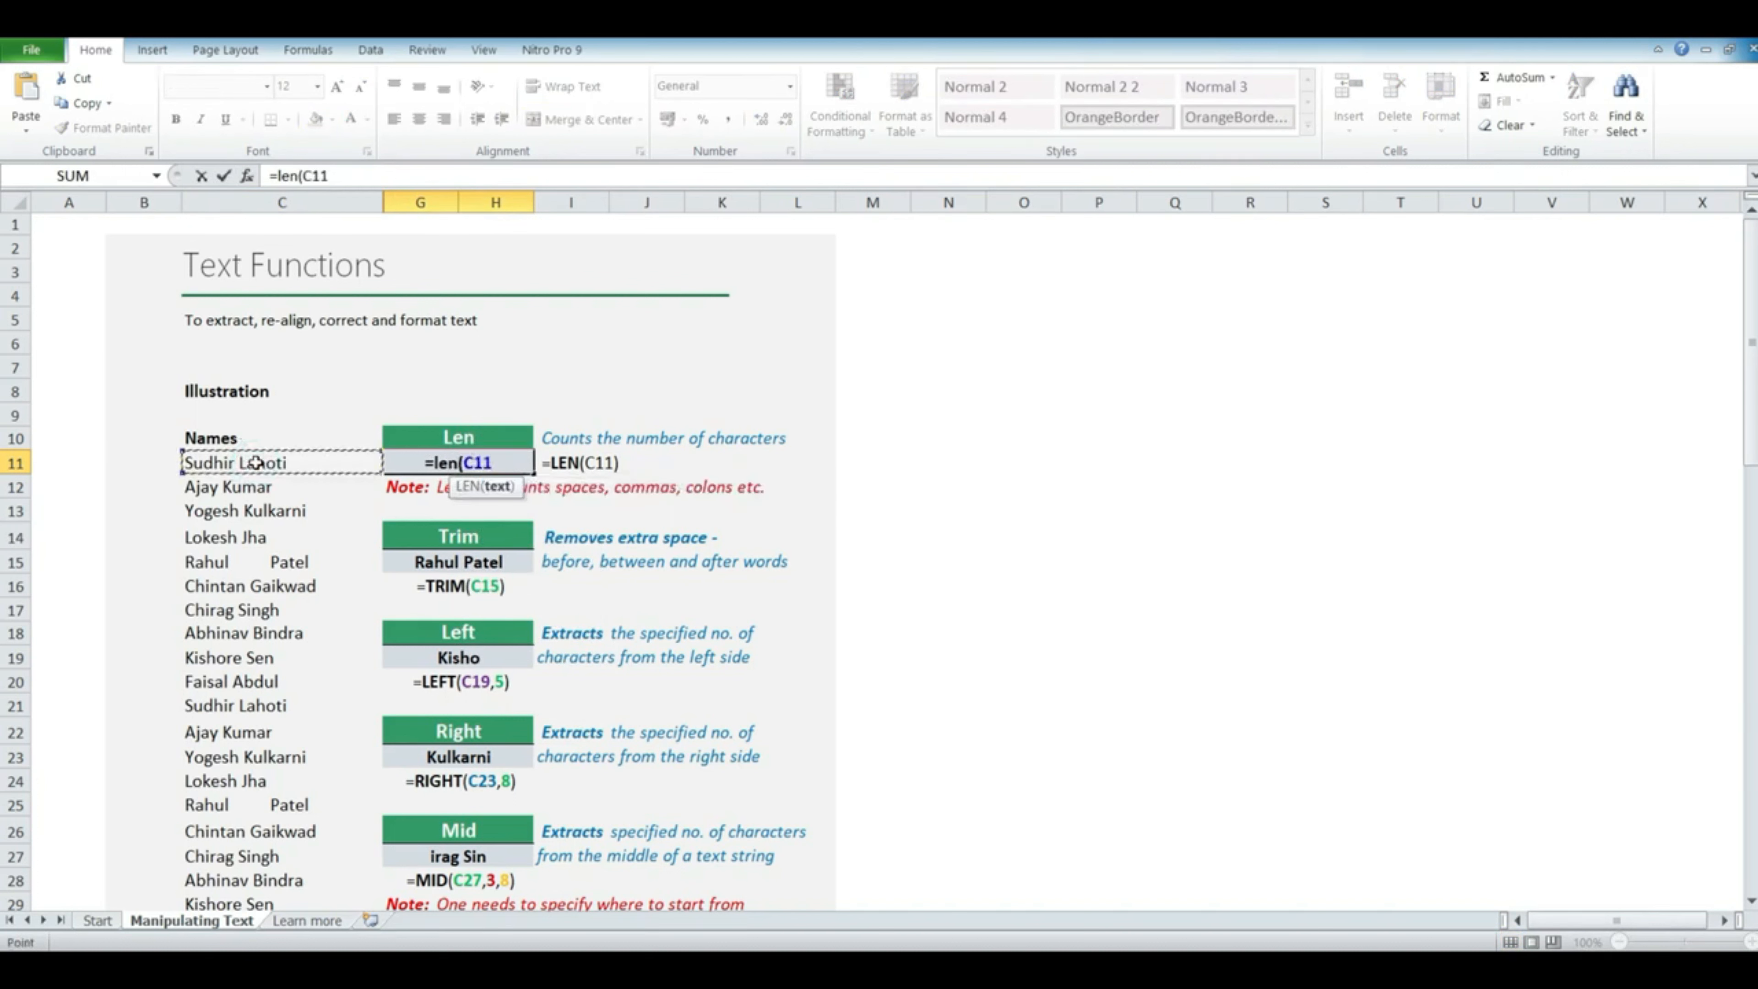
pyautogui.write(')')
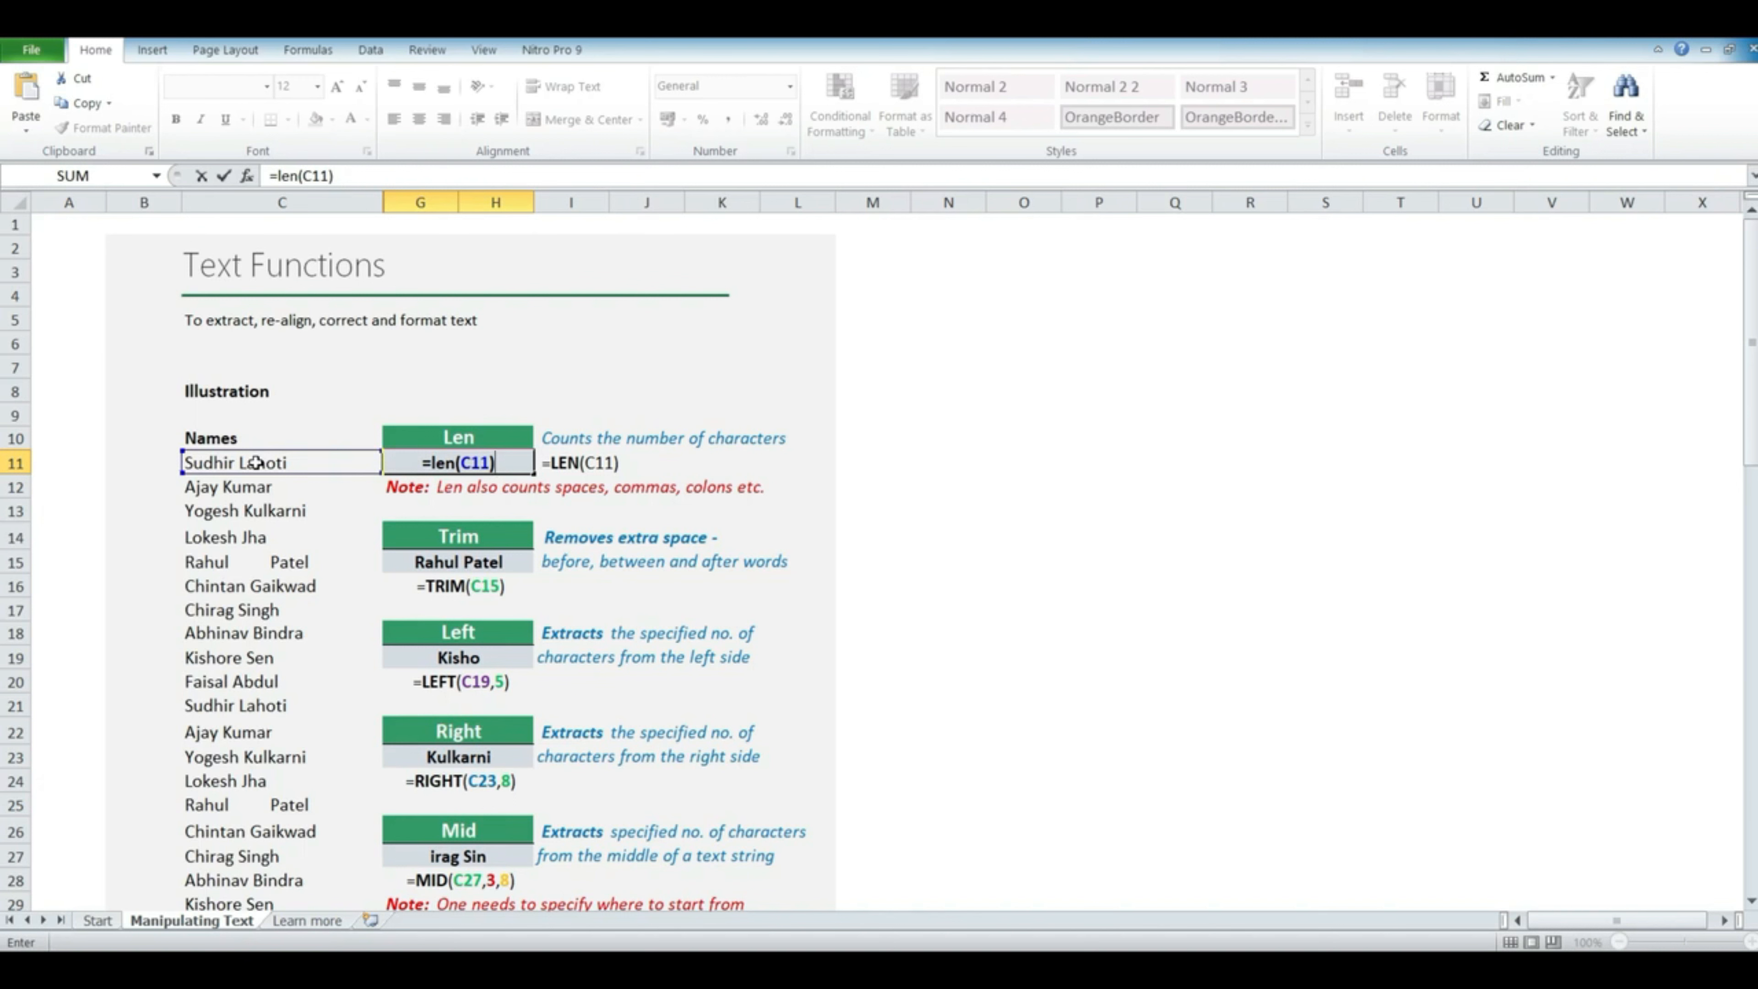
pyautogui.press('Return')
pyautogui.click(462, 509)
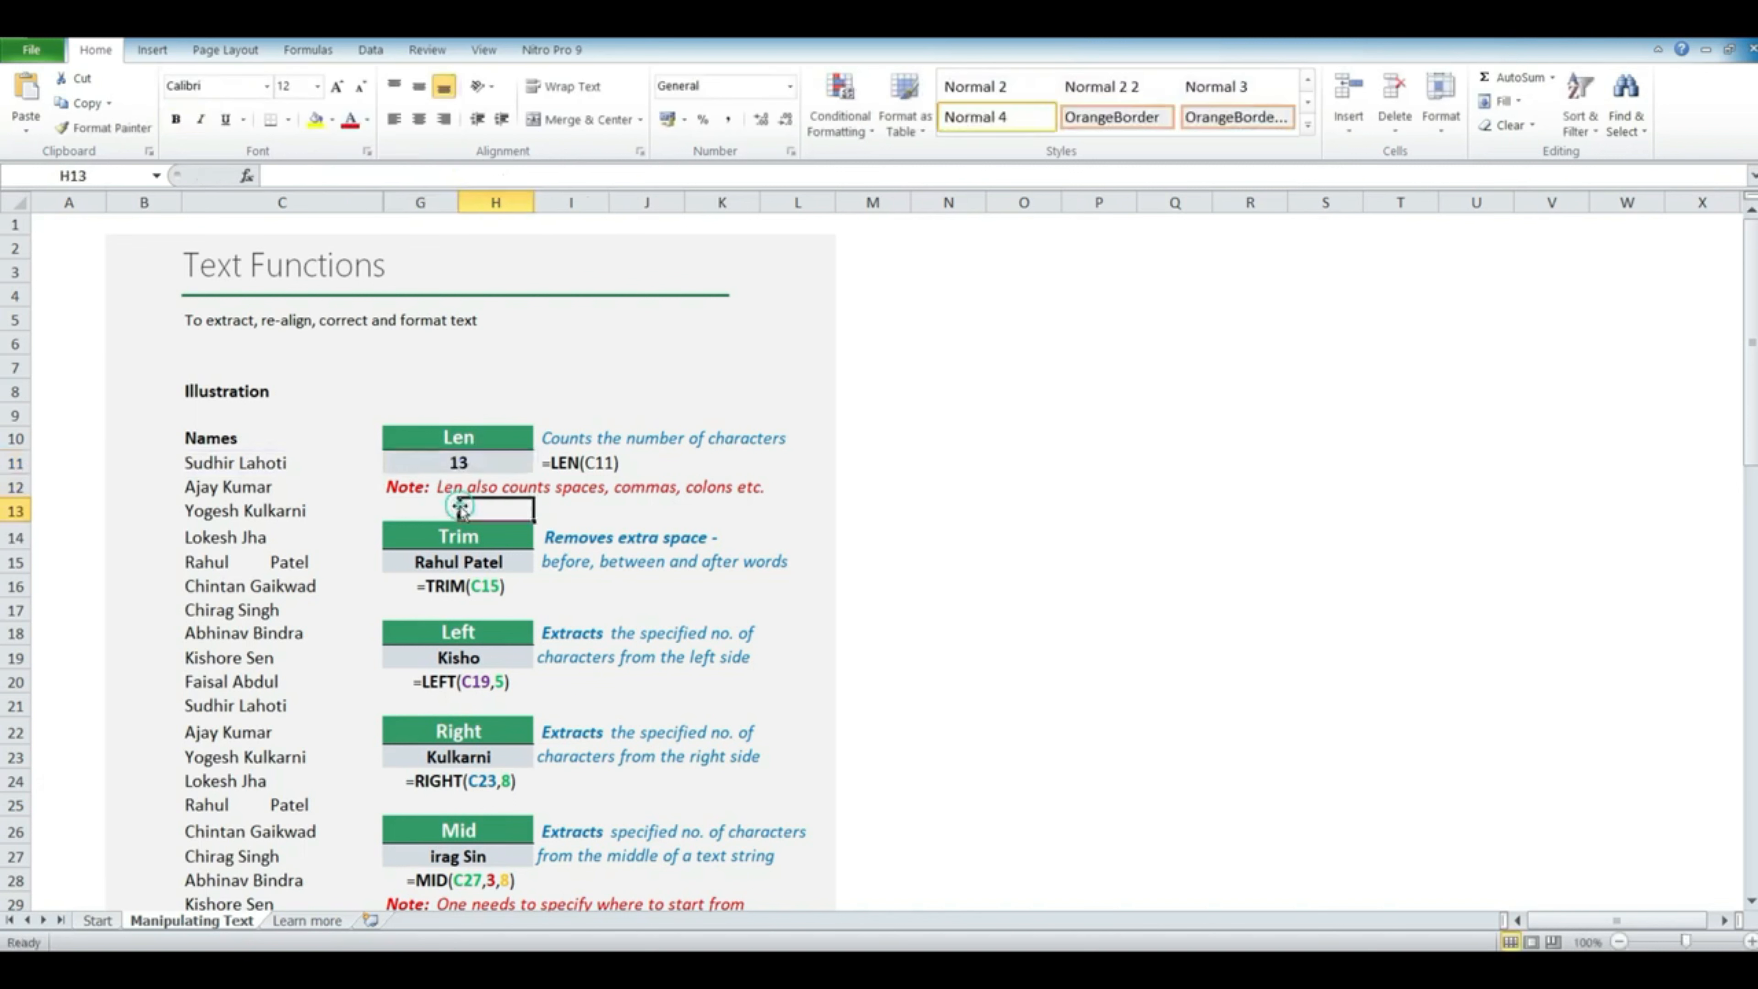
pyautogui.click(271, 462)
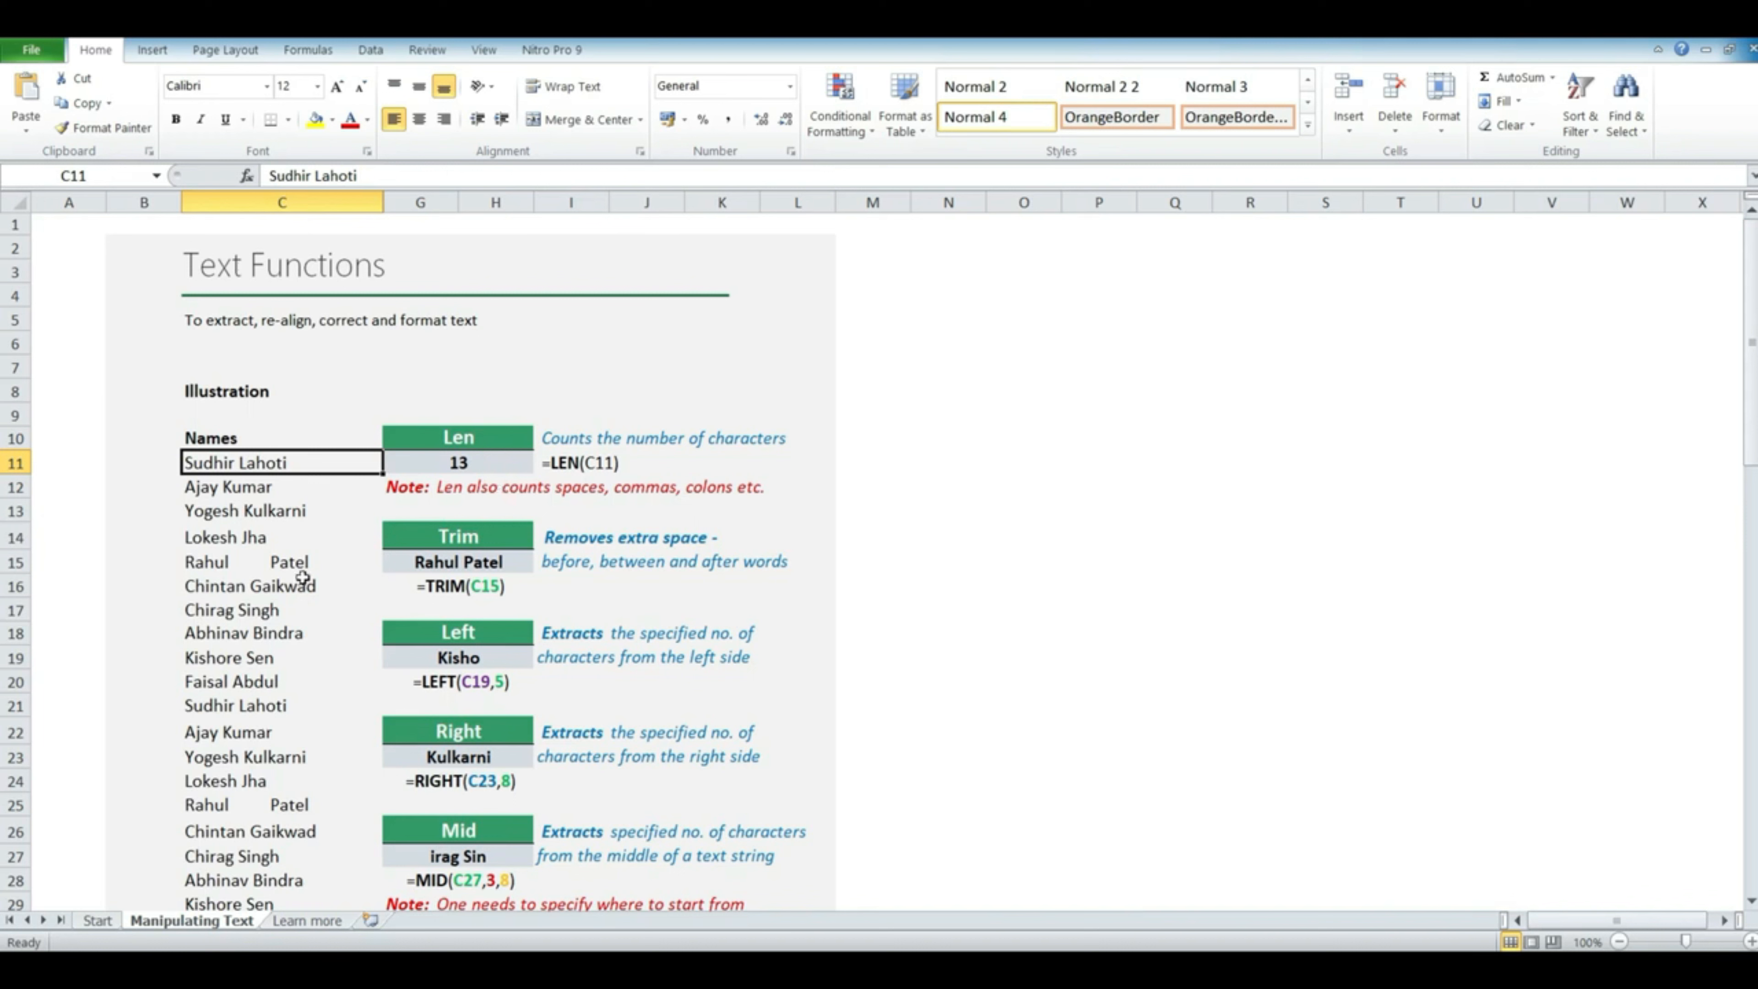
# Enter =TRIM(C15) in the result cell under the Trim heading to remove the extra spaces from the name in C15.
pyautogui.click(298, 559)
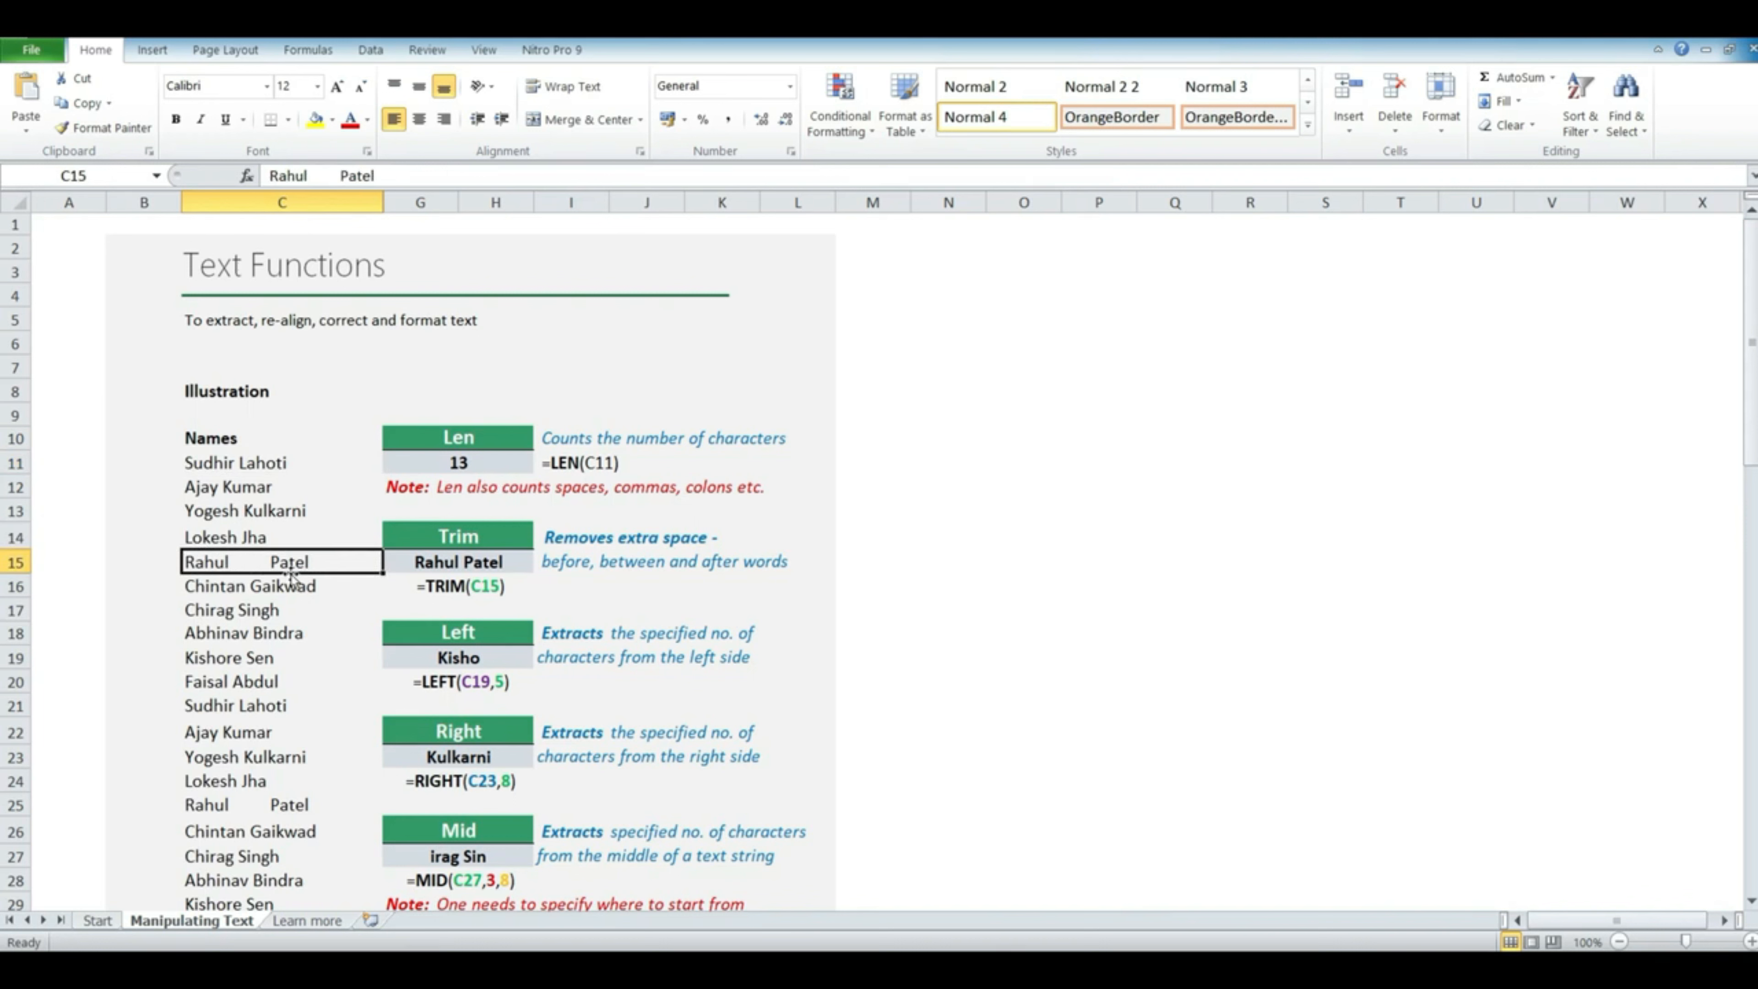
pyautogui.doubleClick(226, 562)
pyautogui.moveTo(230, 561); pyautogui.dragTo(267, 559)
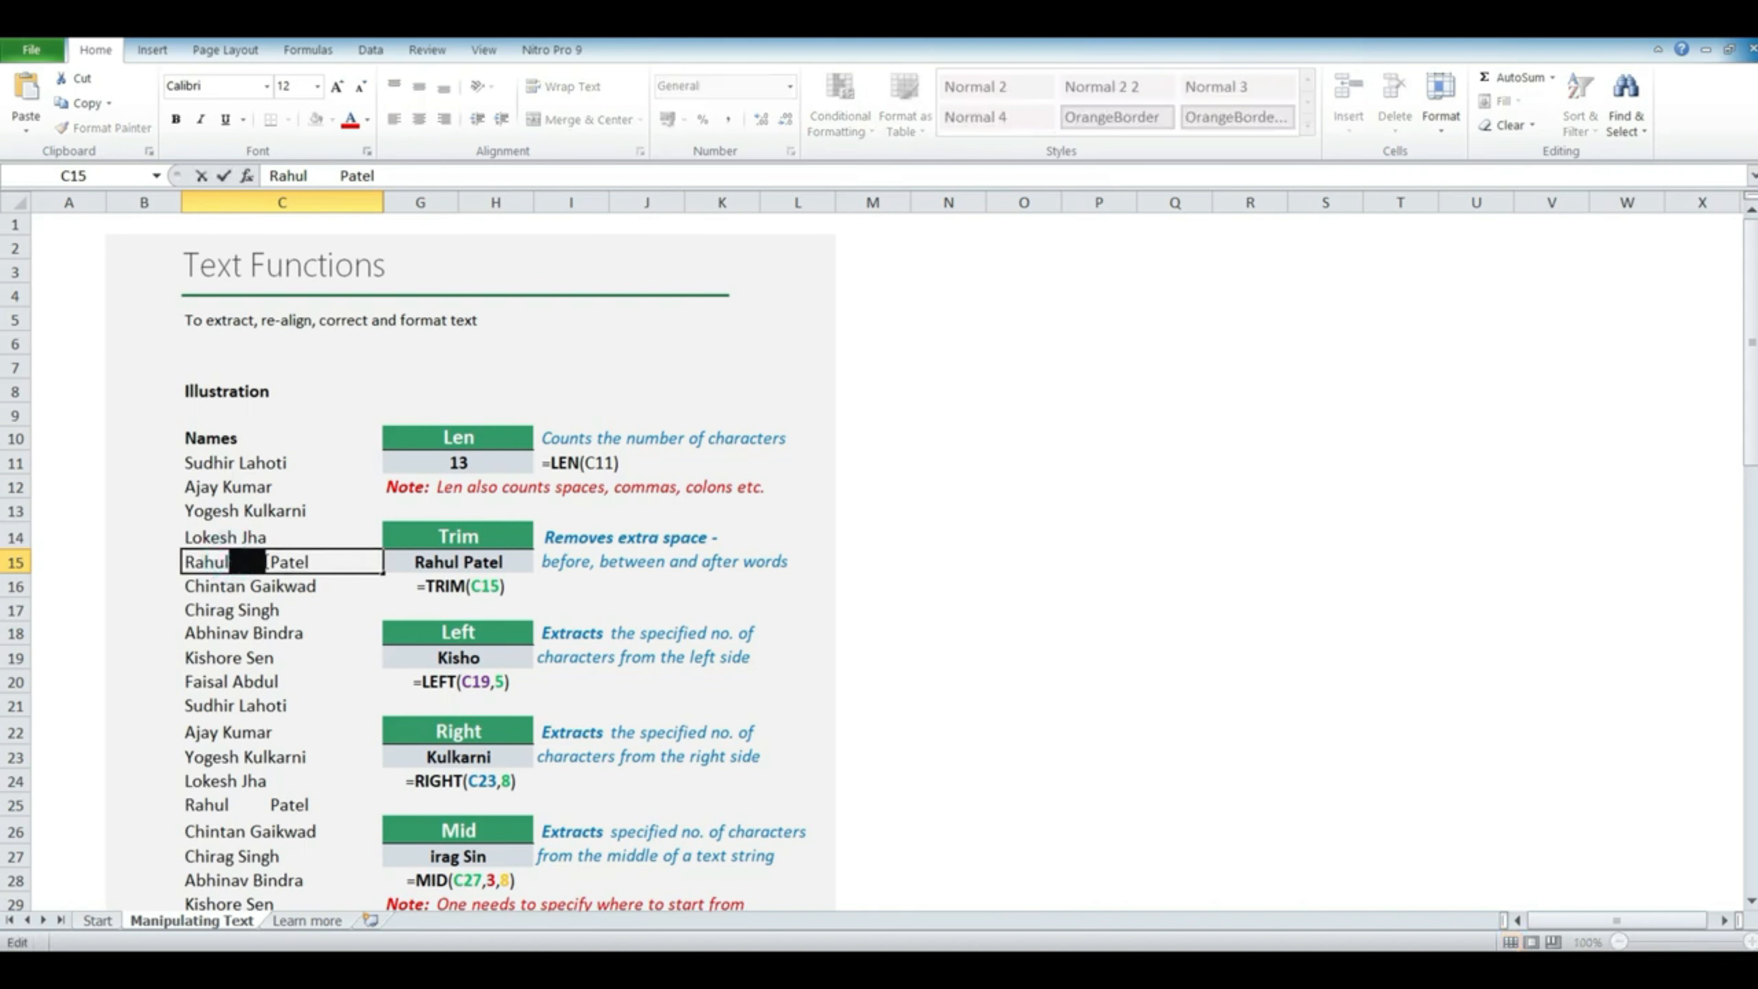
pyautogui.click(457, 561)
pyautogui.write('=')
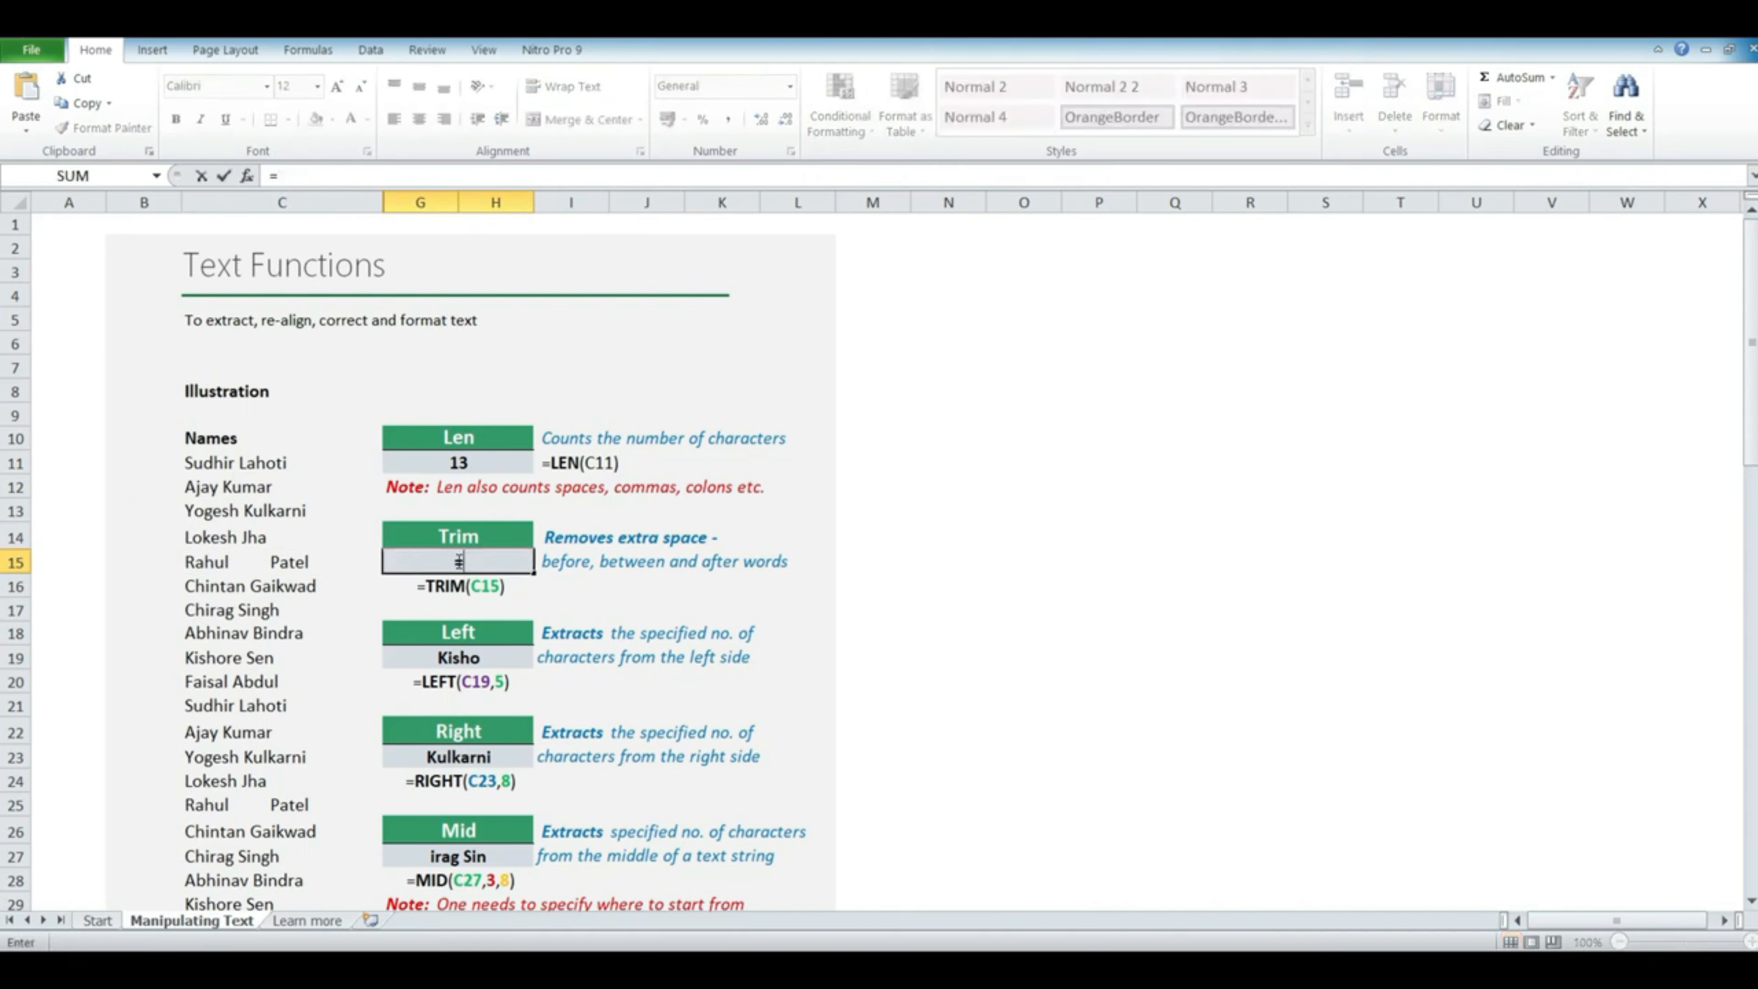
pyautogui.write('trim(')
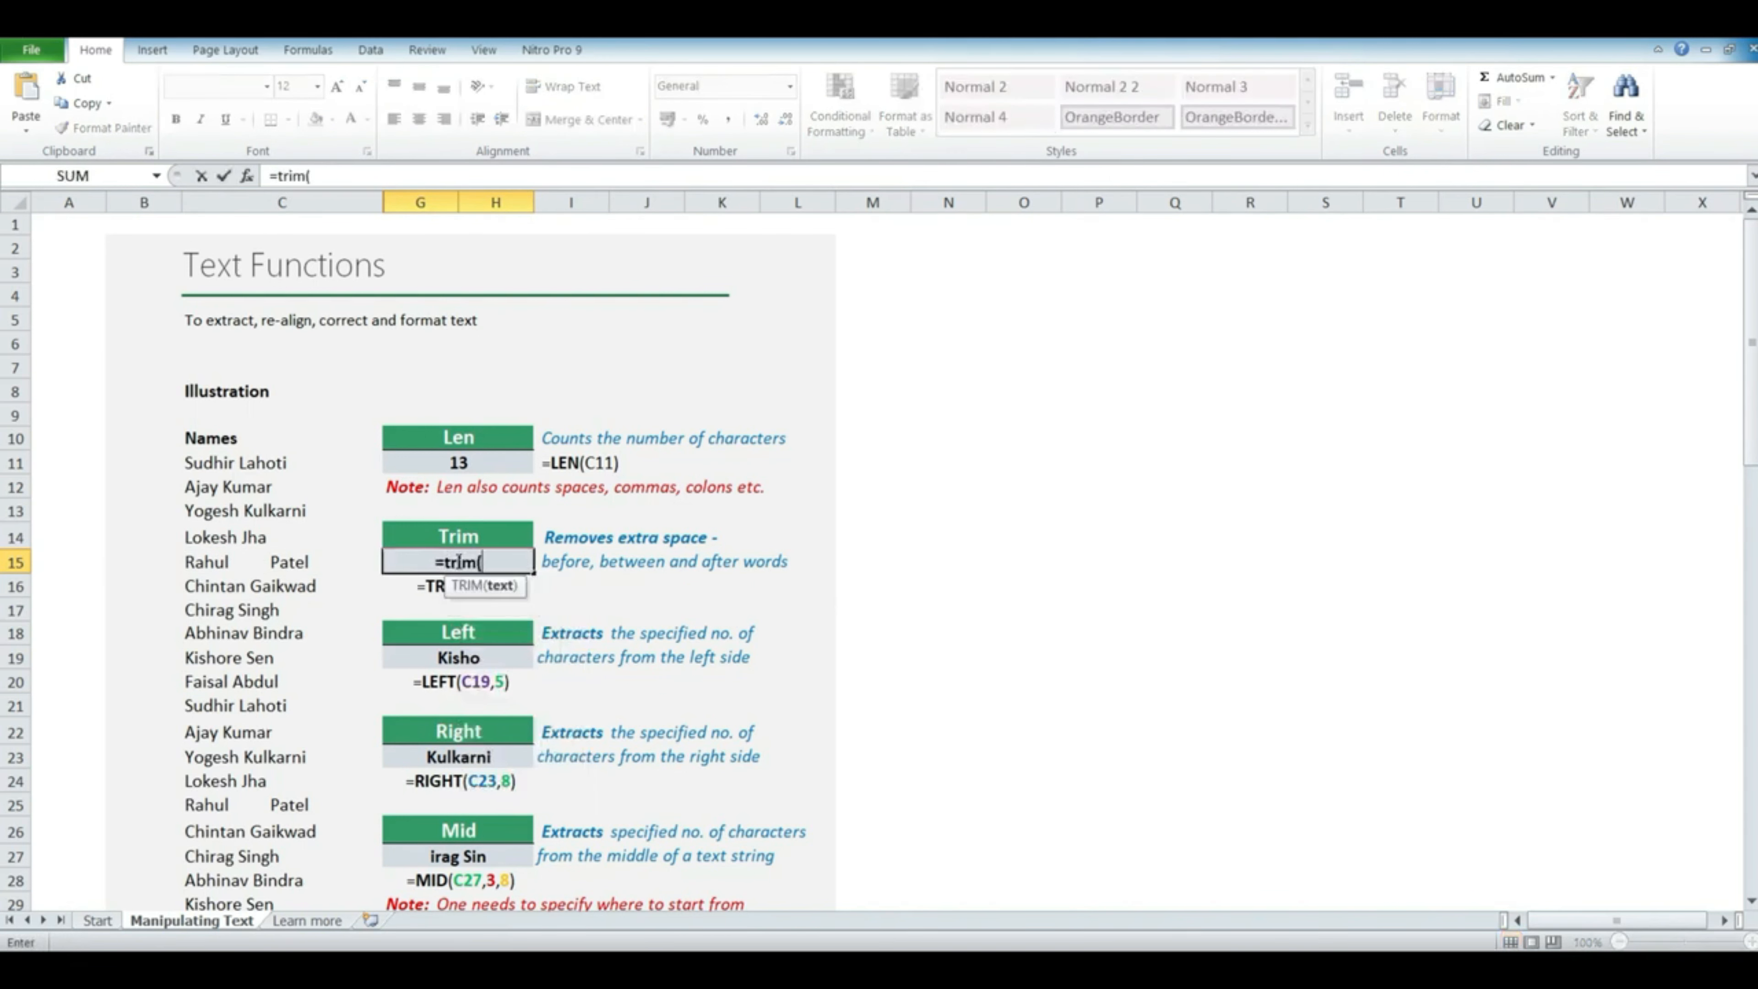
pyautogui.click(273, 563)
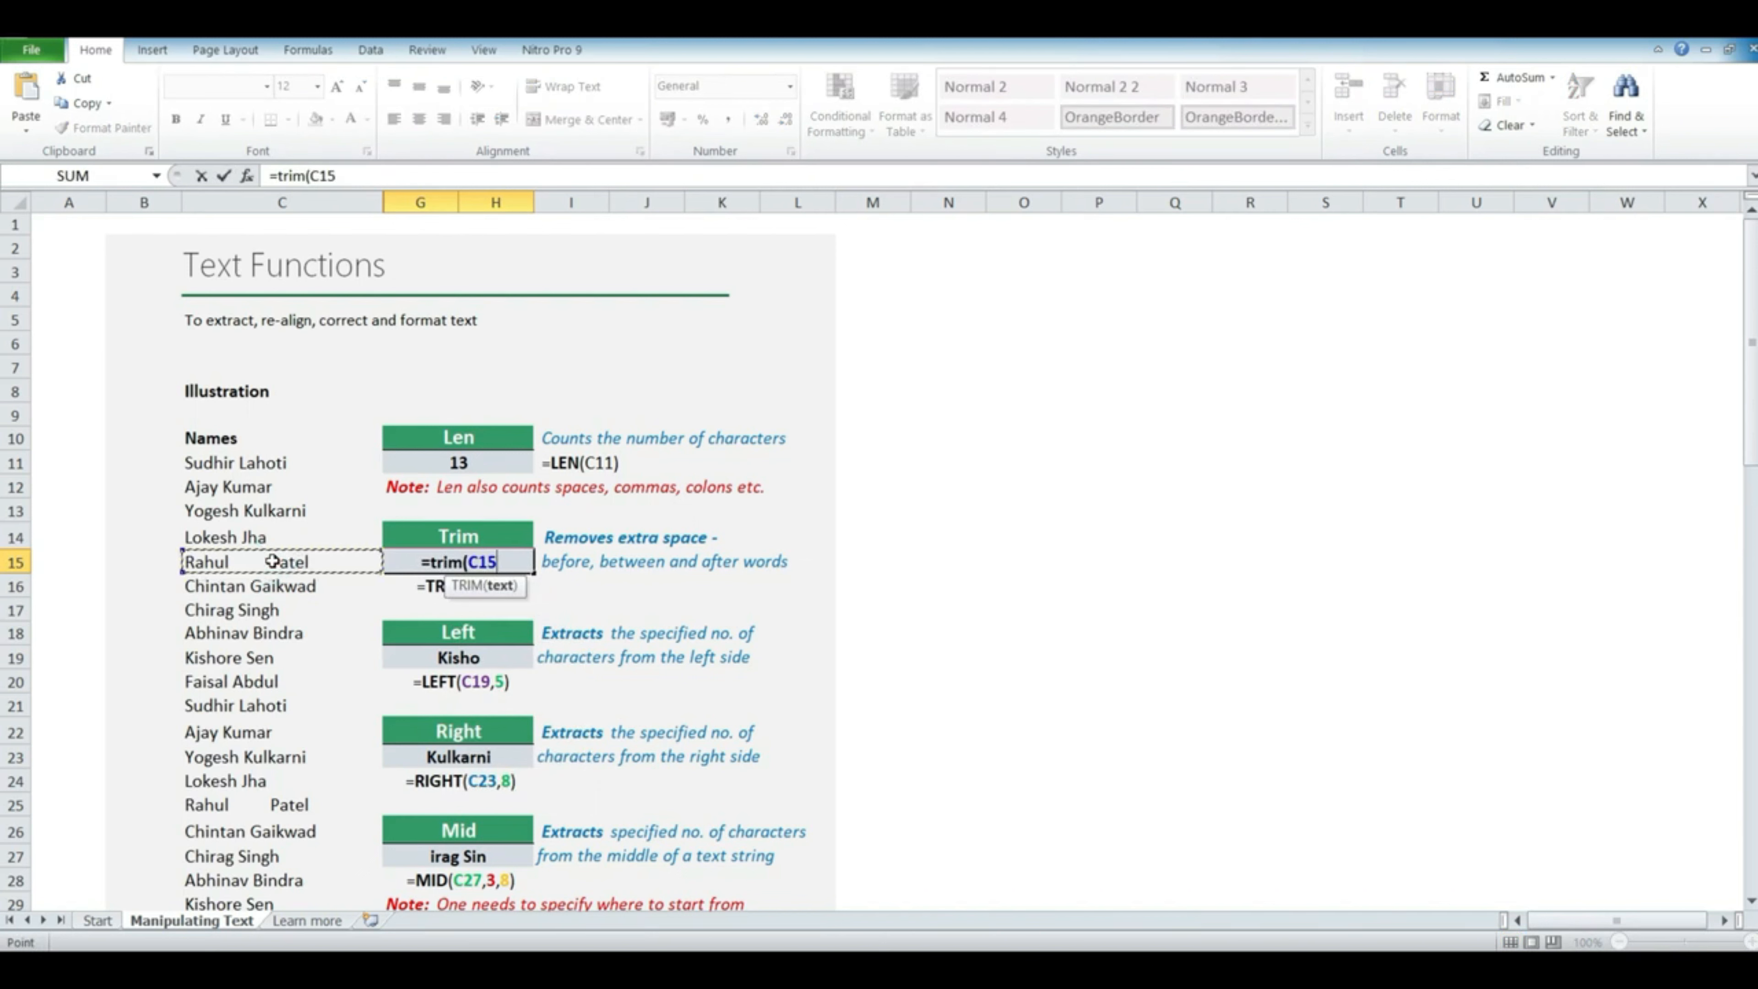
pyautogui.write(')')
pyautogui.hotkey('ctrl', 'Return')
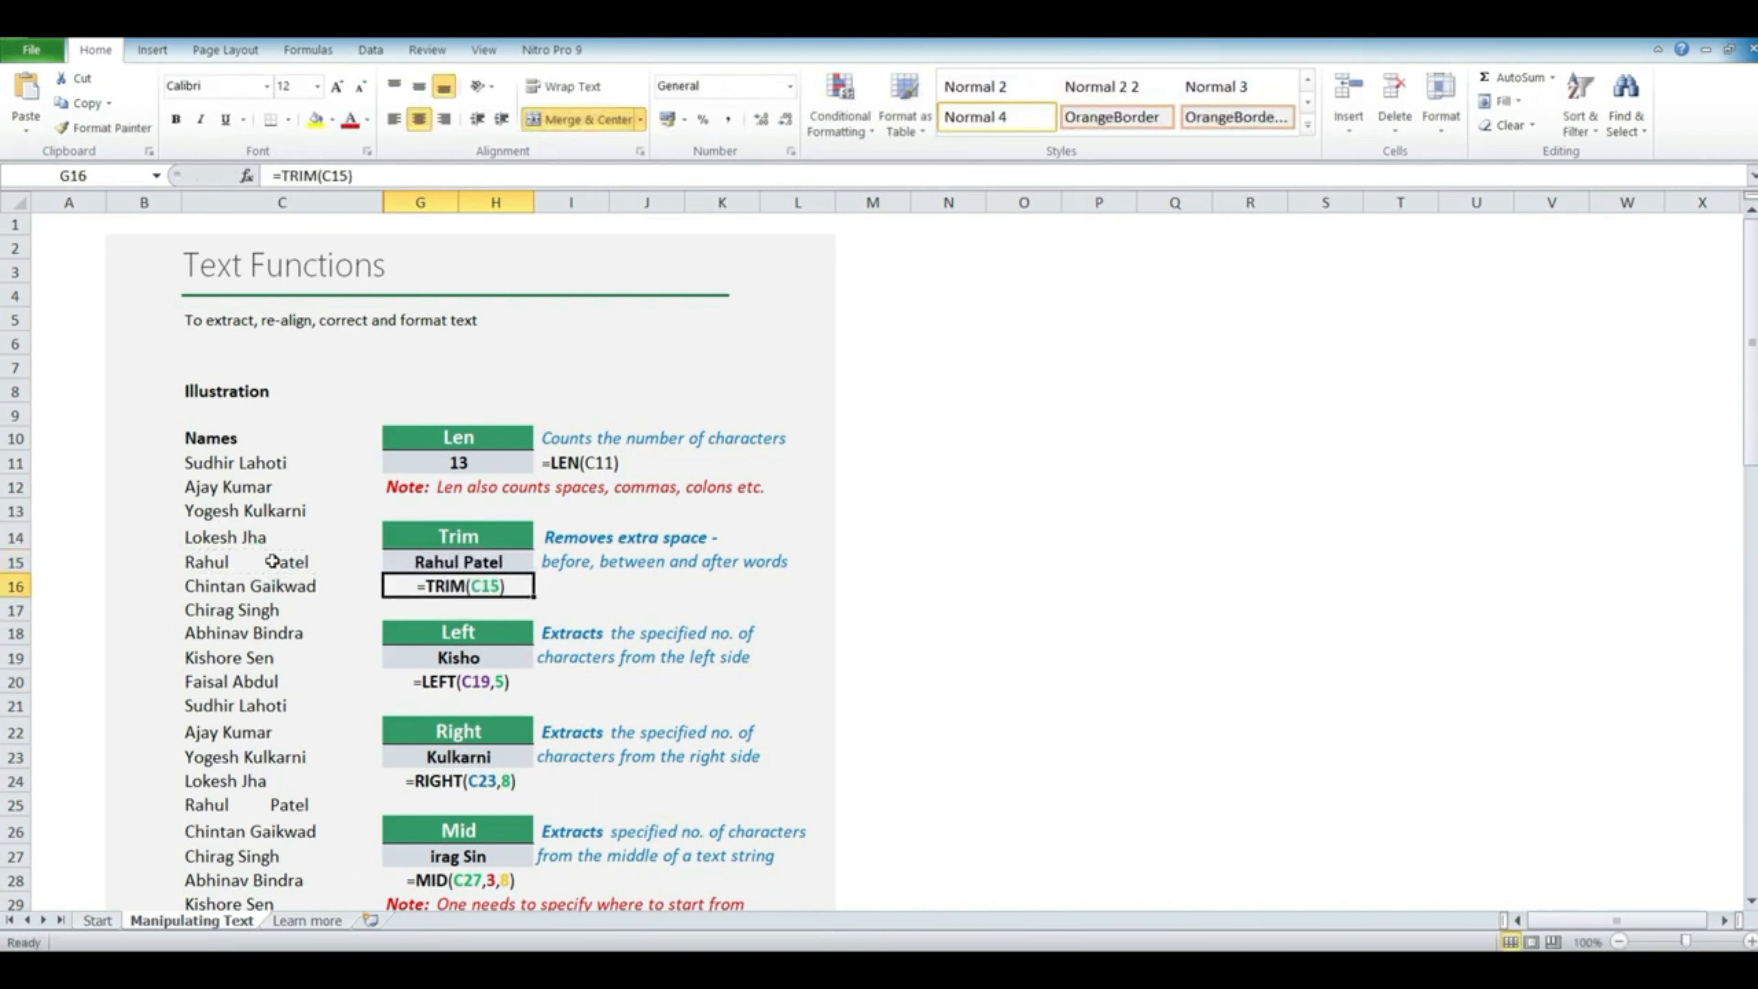
pyautogui.doubleClick(463, 556)
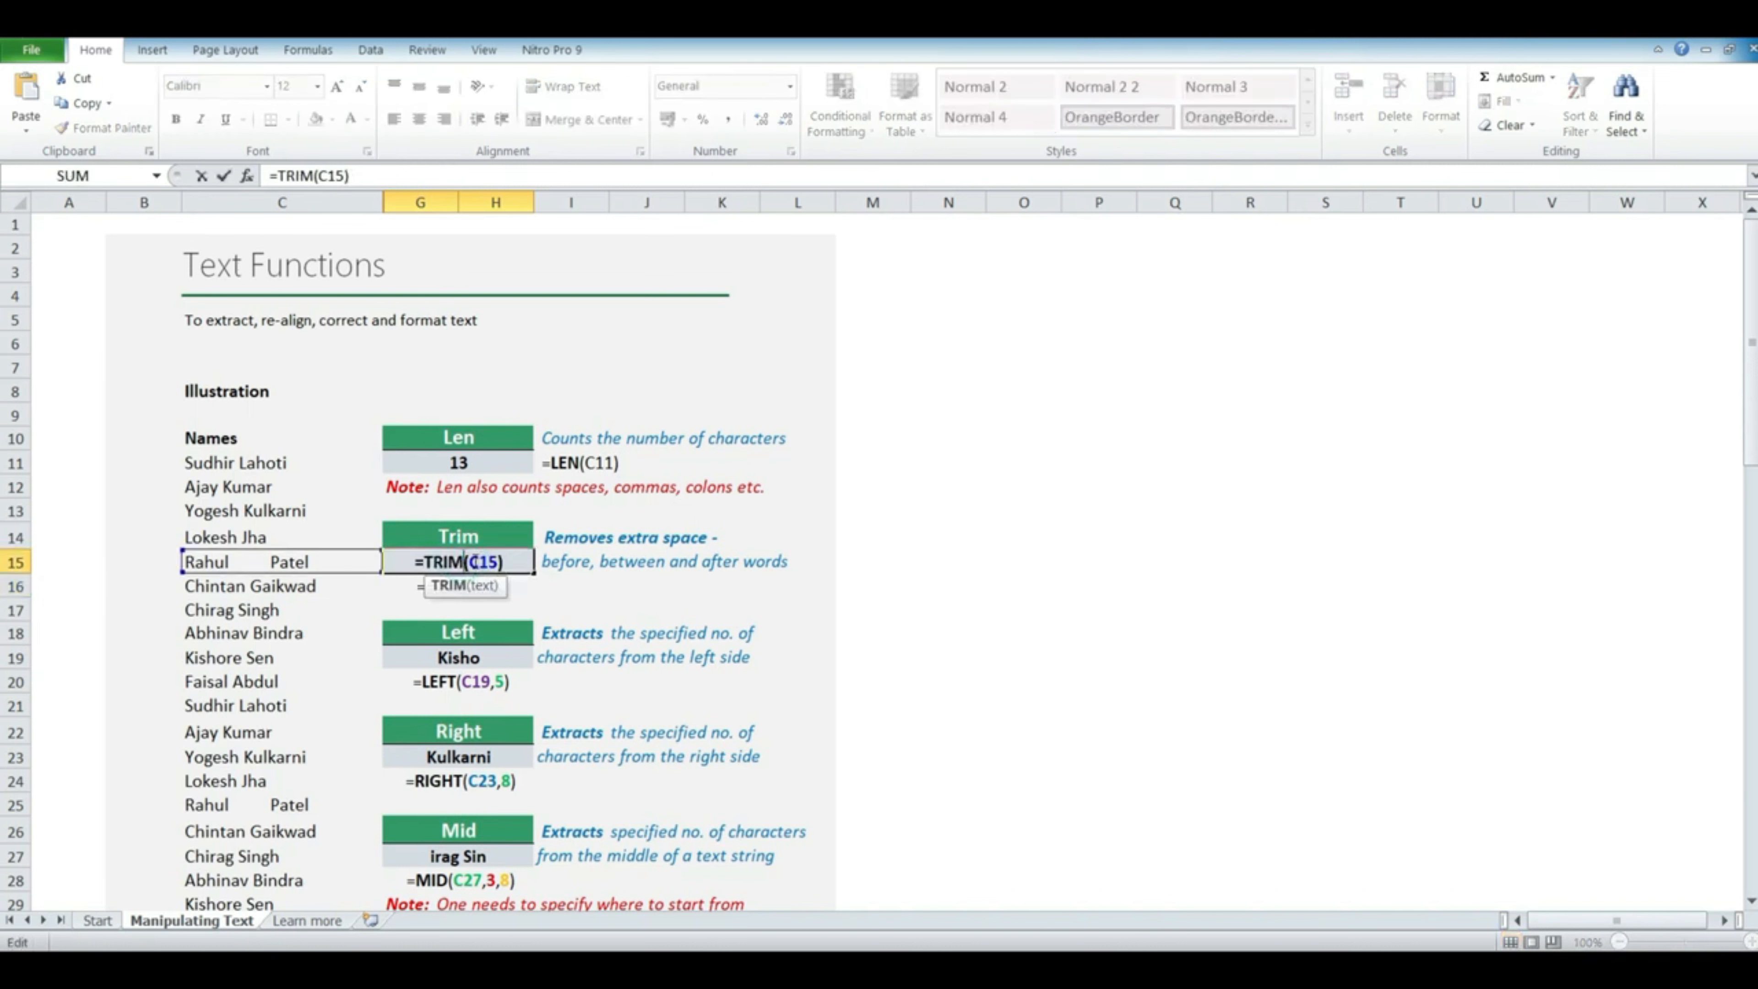
pyautogui.press('Escape')
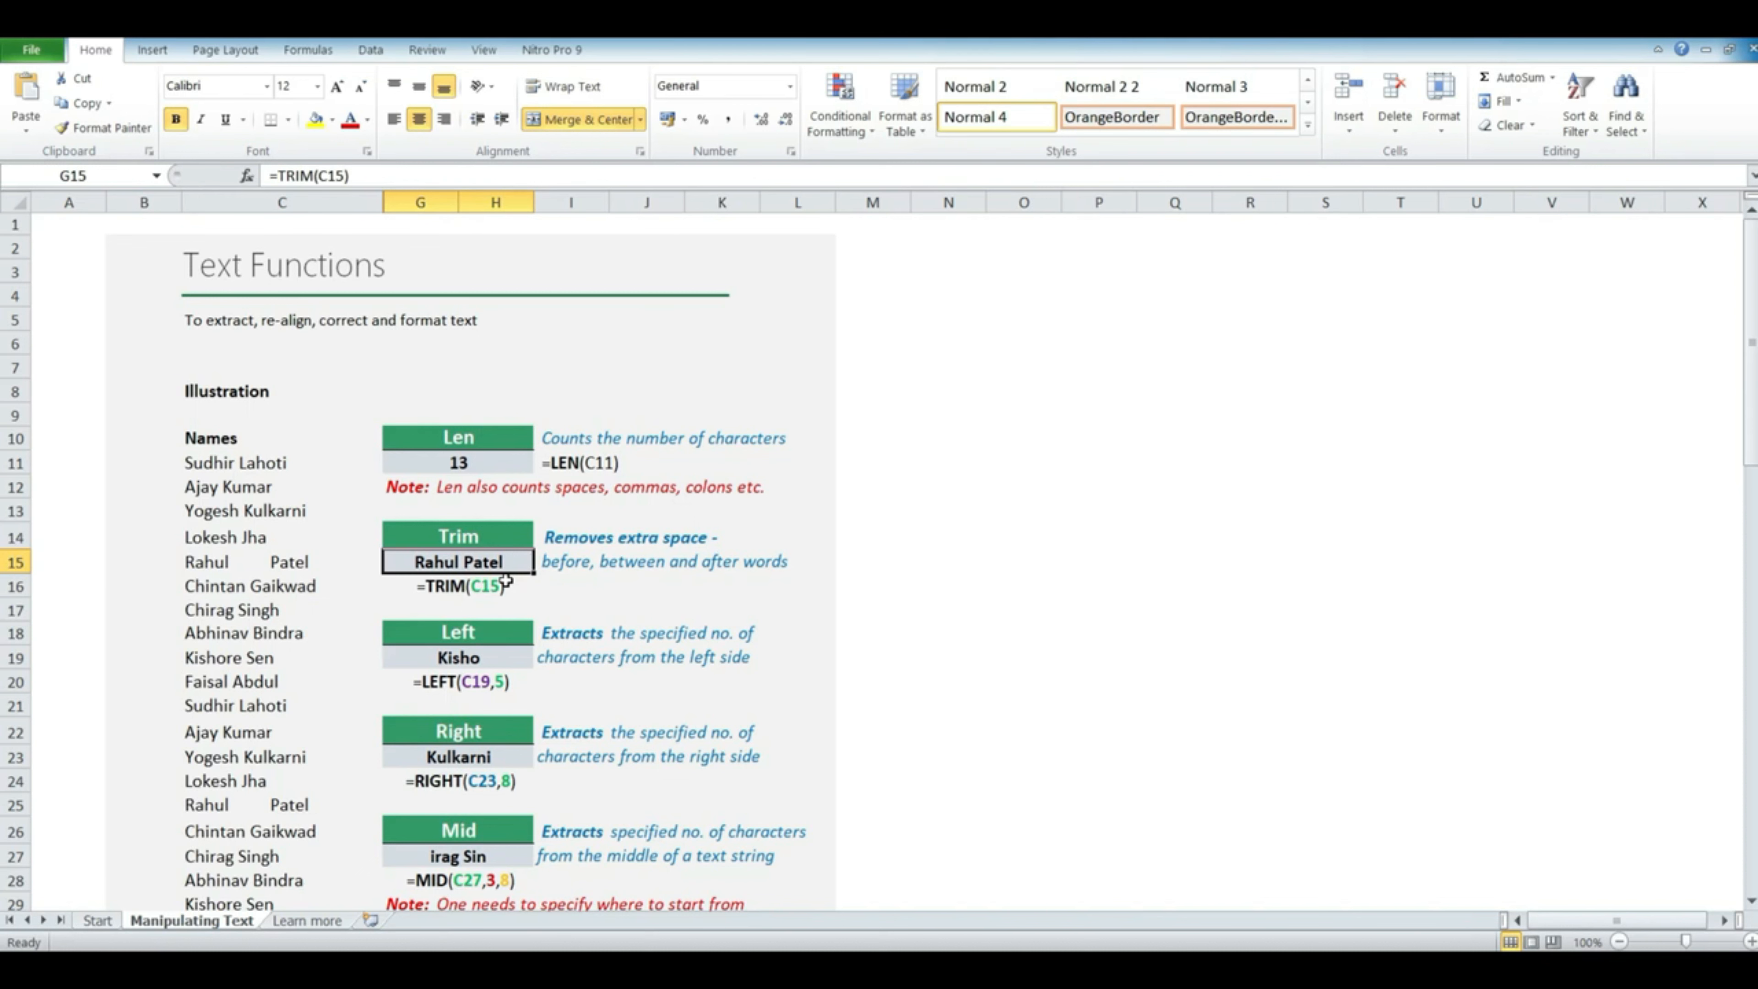
# Enter =LEFT(C19,5) in the result cell under the Left heading to extract the first five characters of the name in C19.
pyautogui.click(457, 657)
pyautogui.scroll(-2, 754, 600)
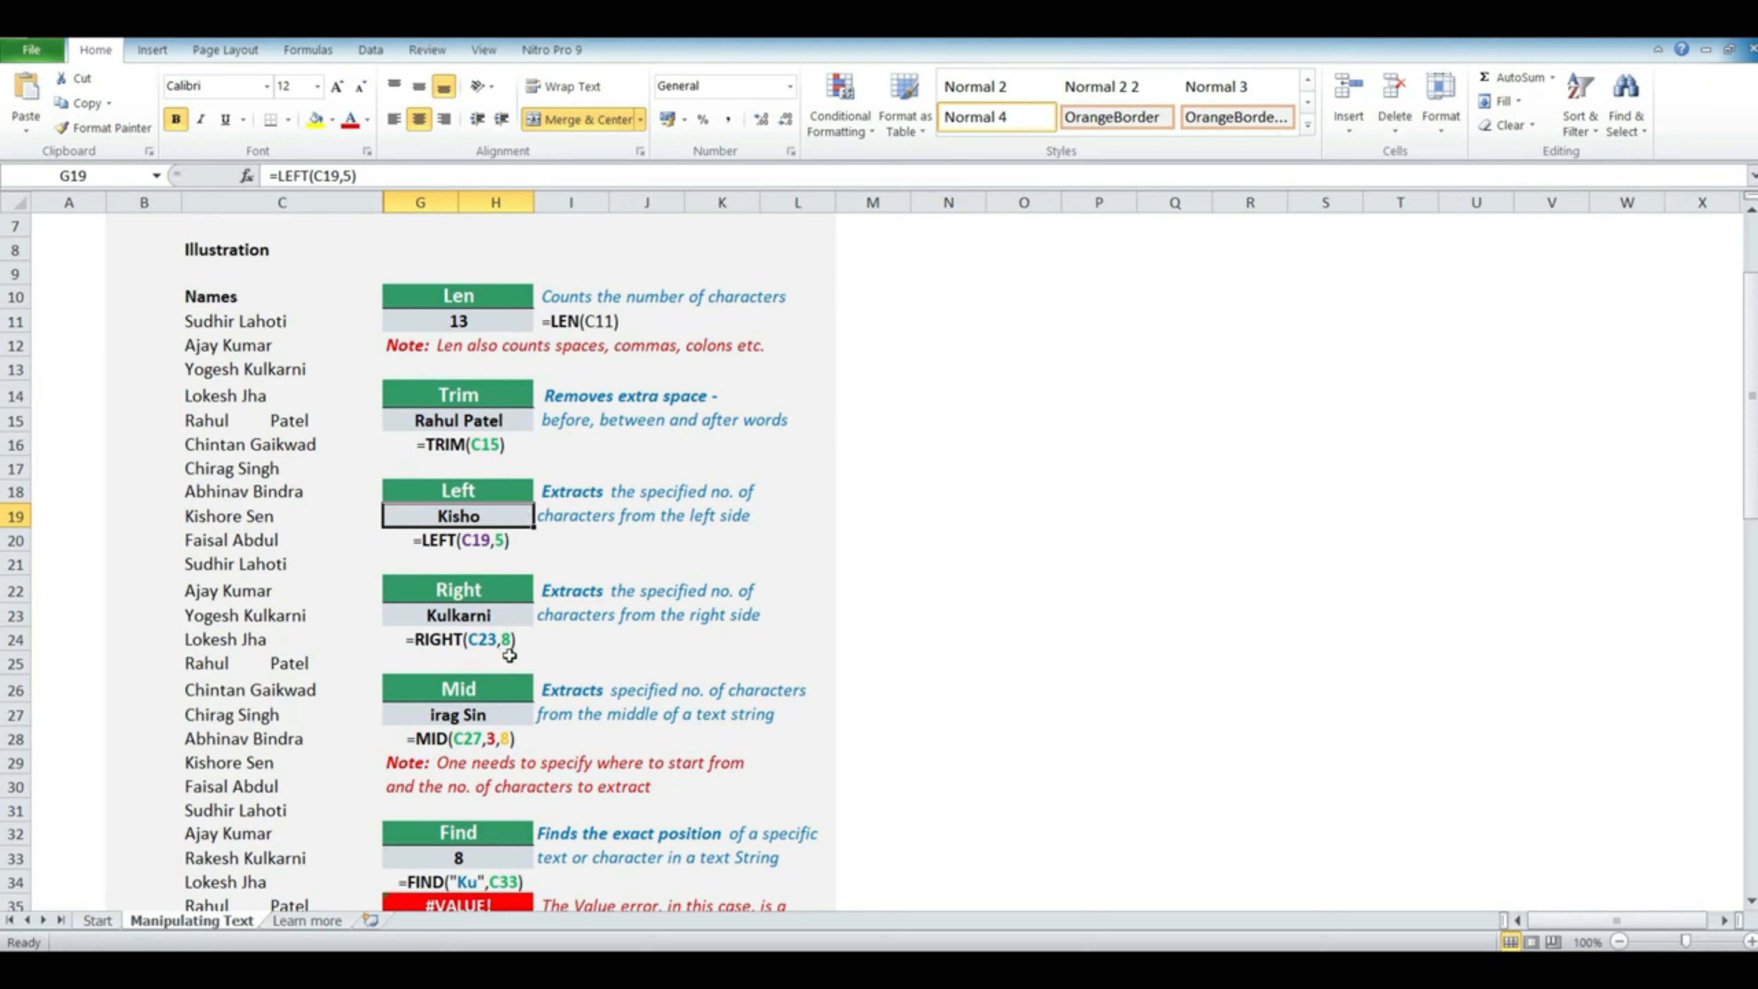
pyautogui.click(247, 518)
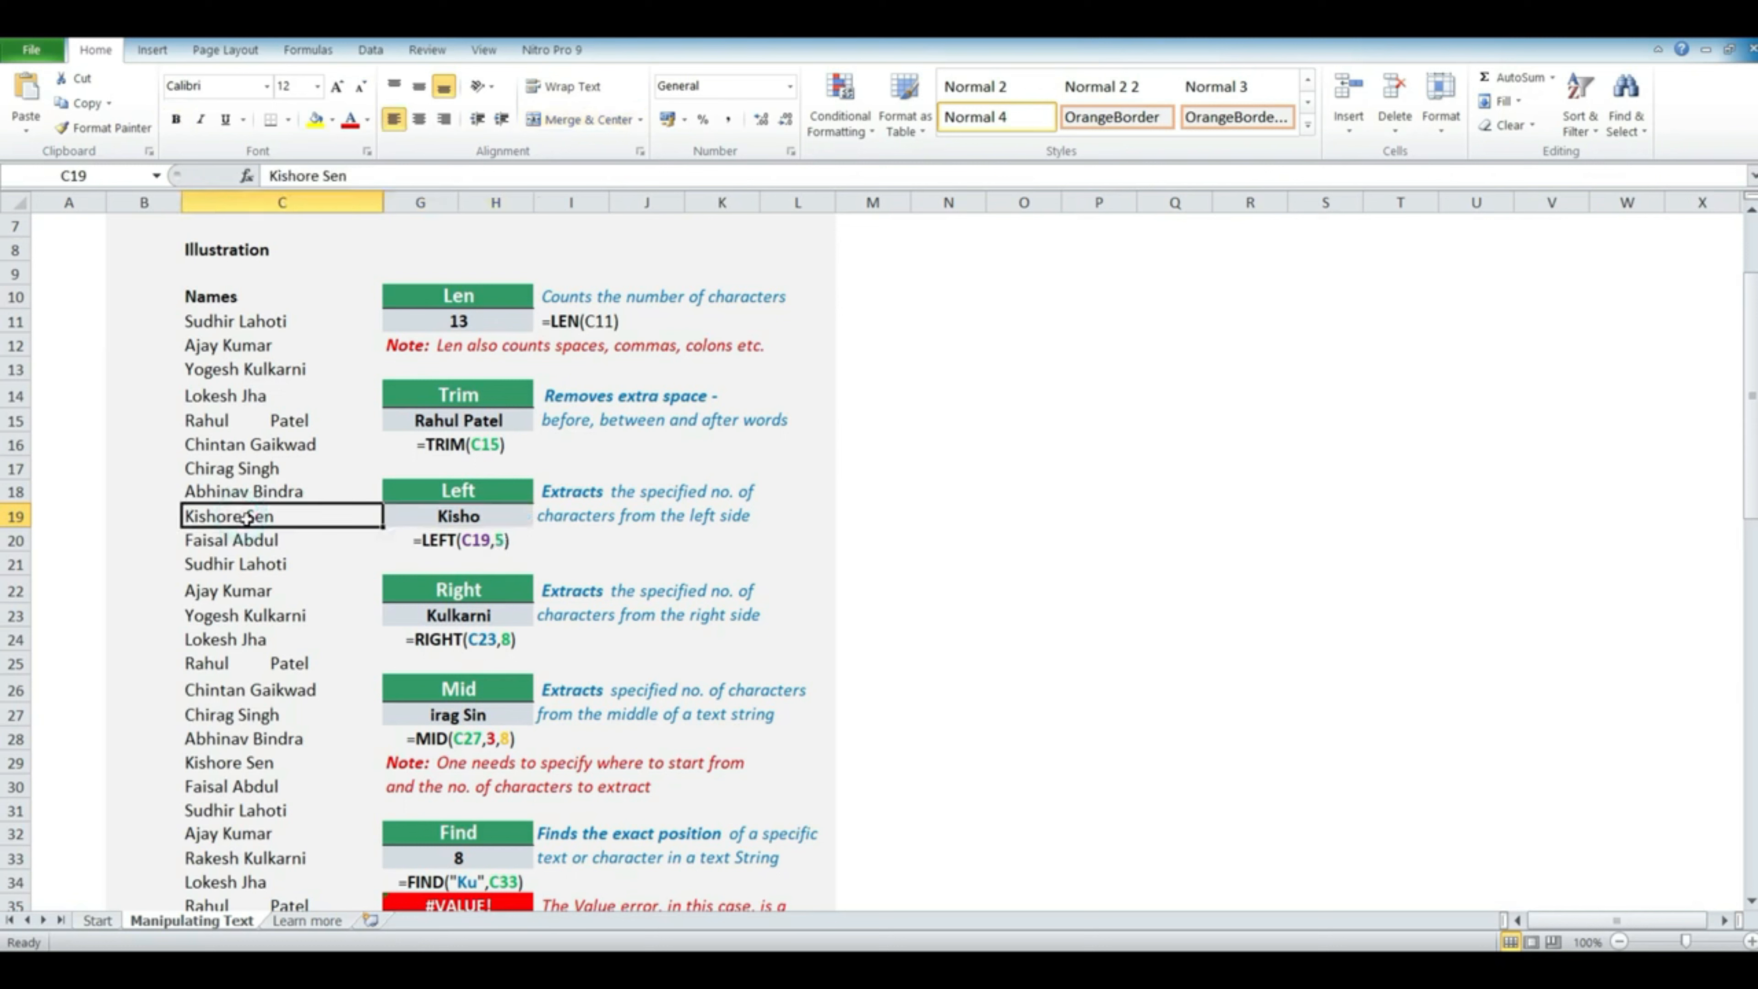
pyautogui.click(497, 514)
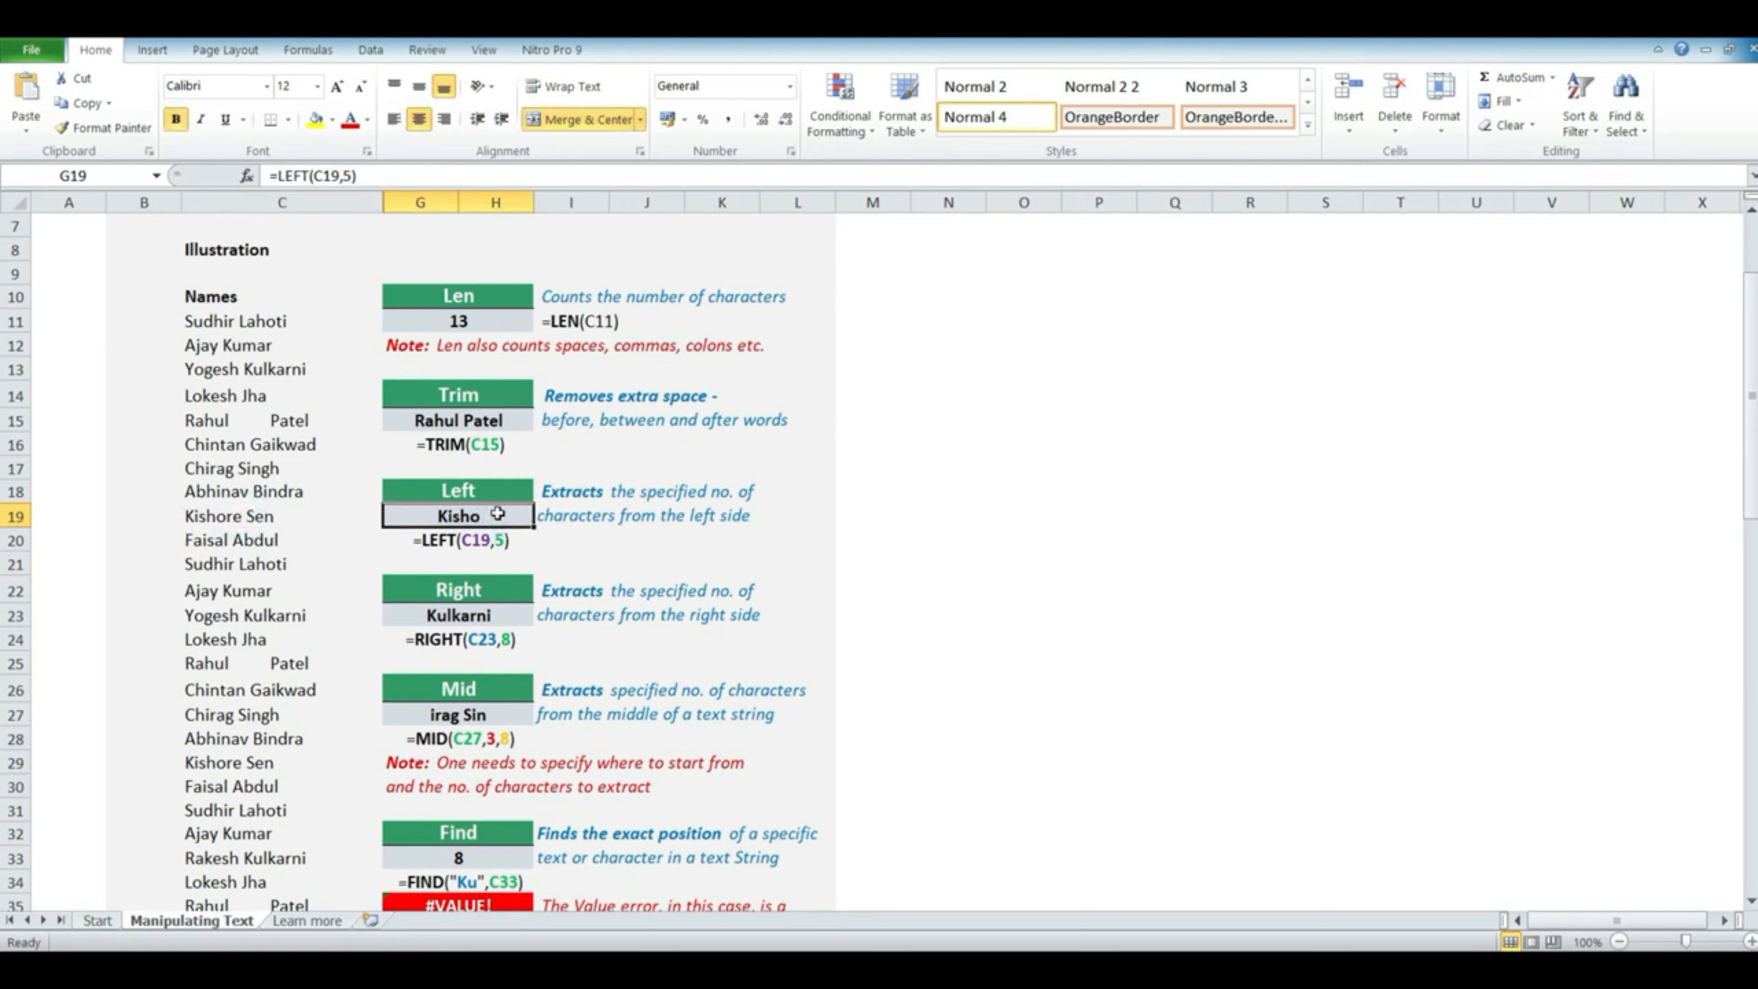
pyautogui.doubleClick(497, 513)
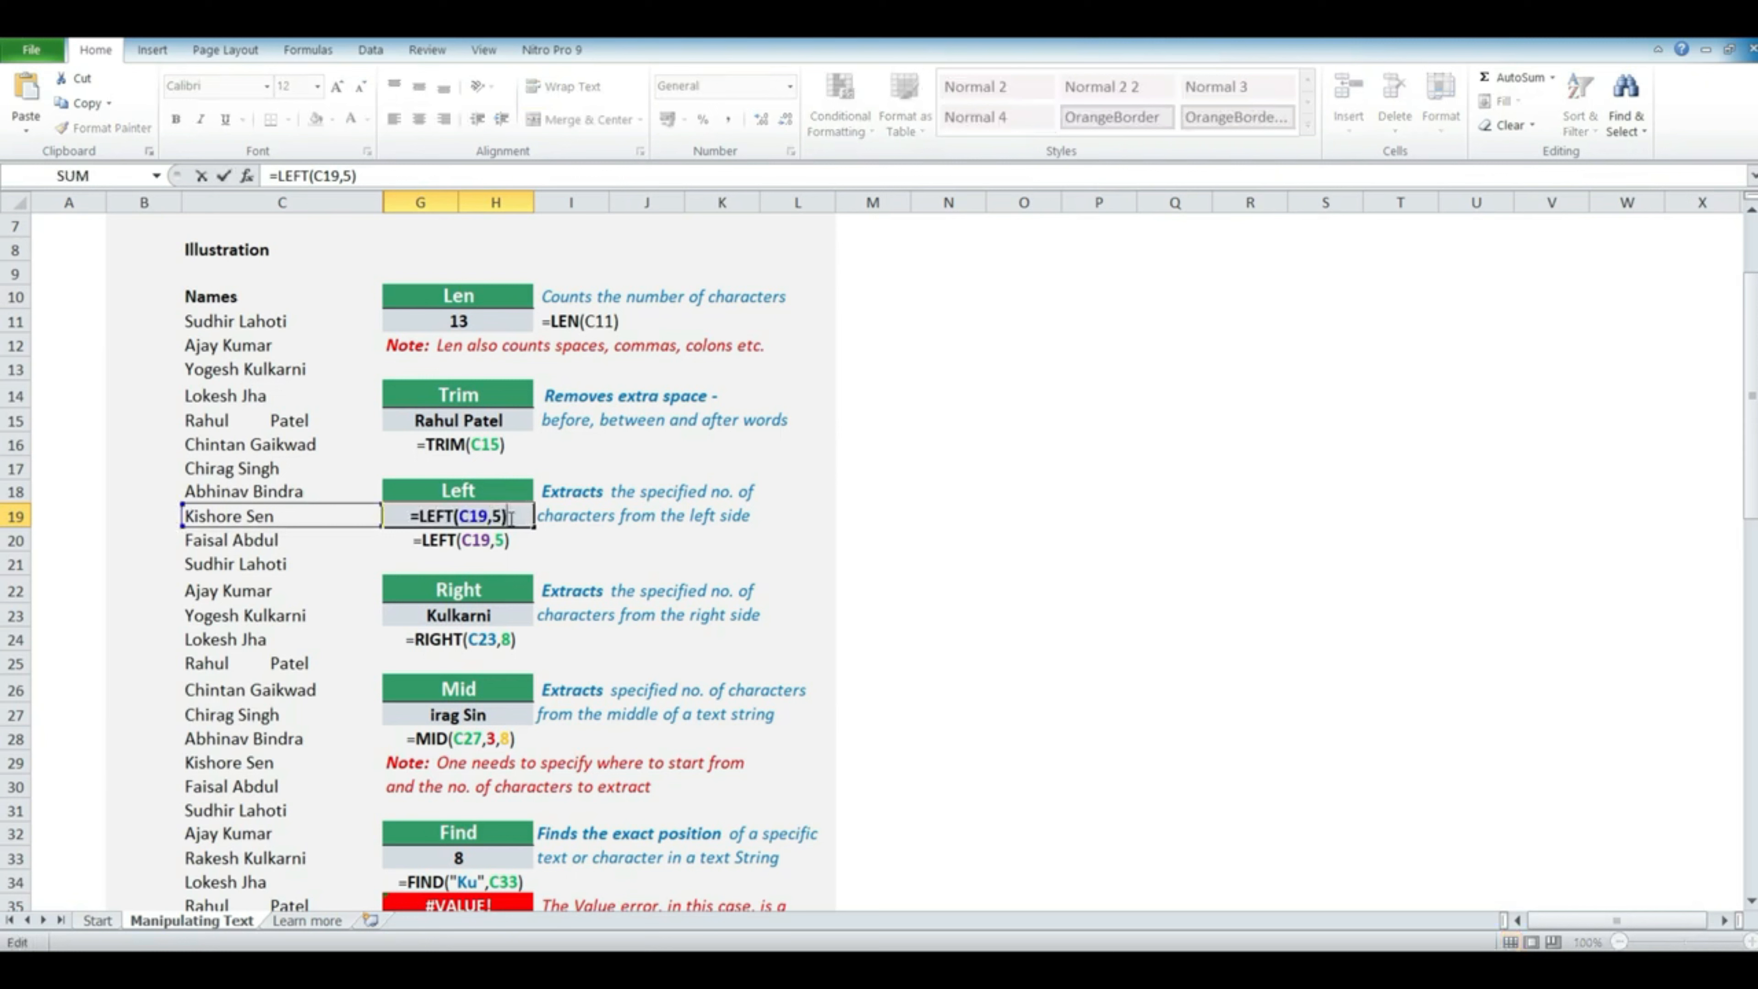
pyautogui.press('Escape')
pyautogui.write('=left')
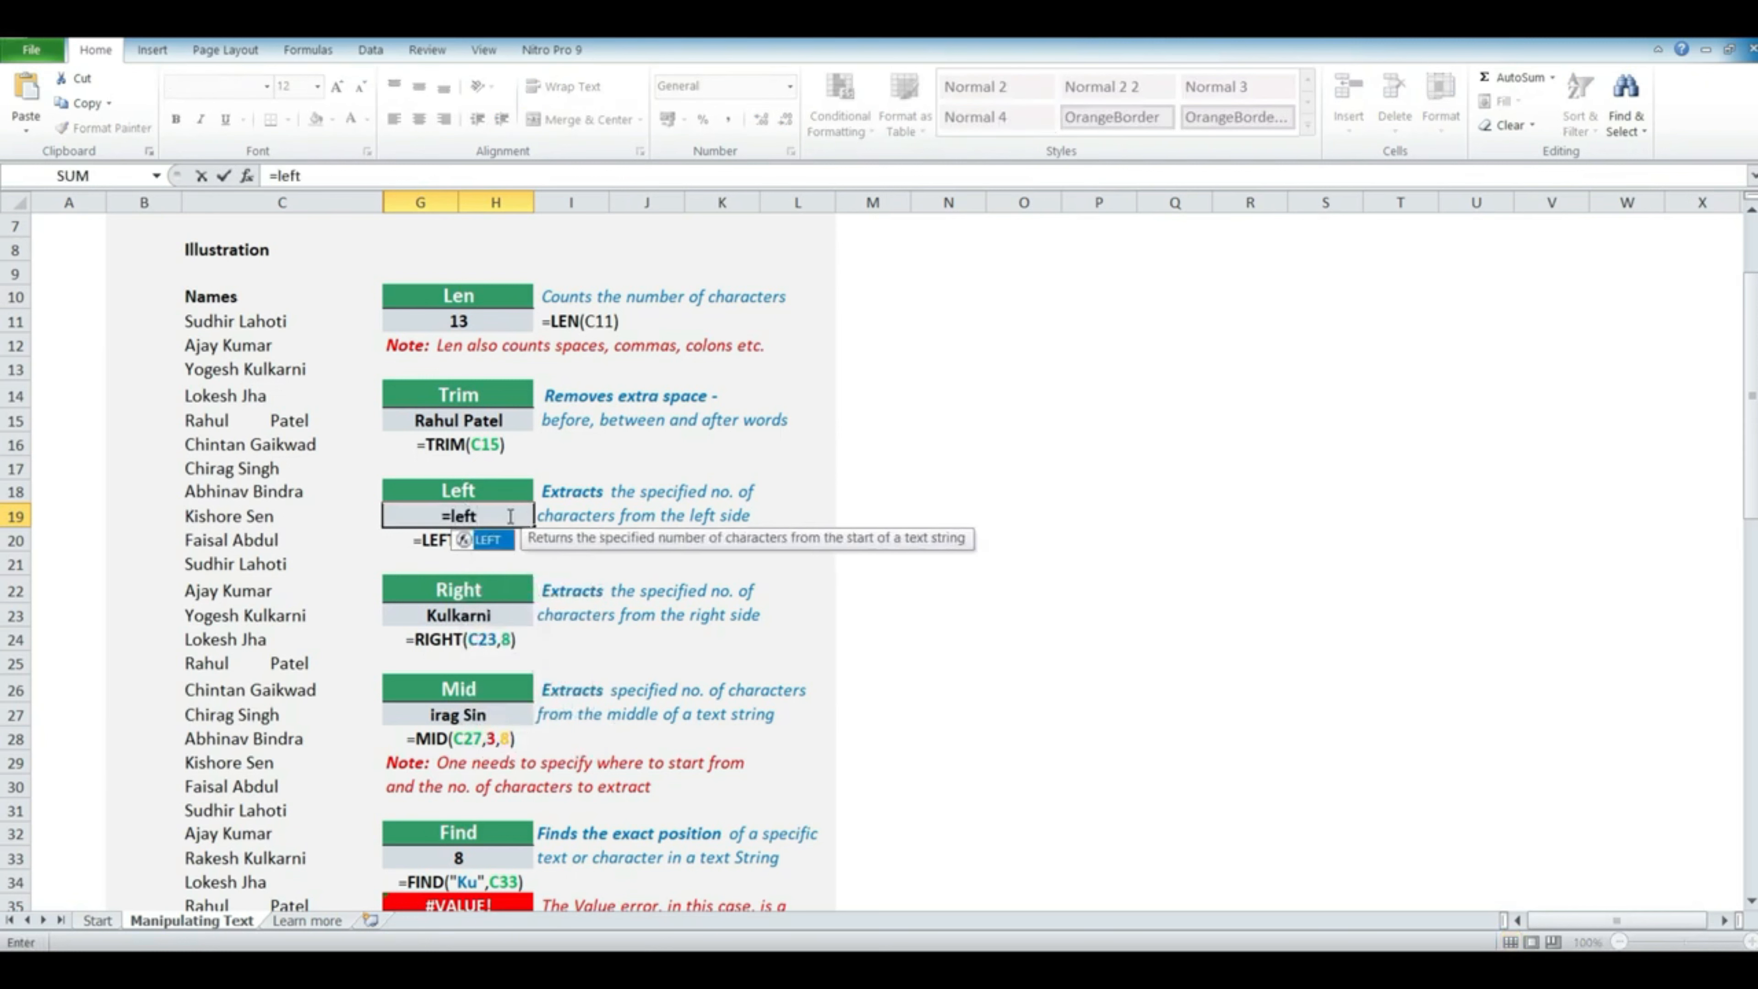
pyautogui.write('(')
pyautogui.click(280, 517)
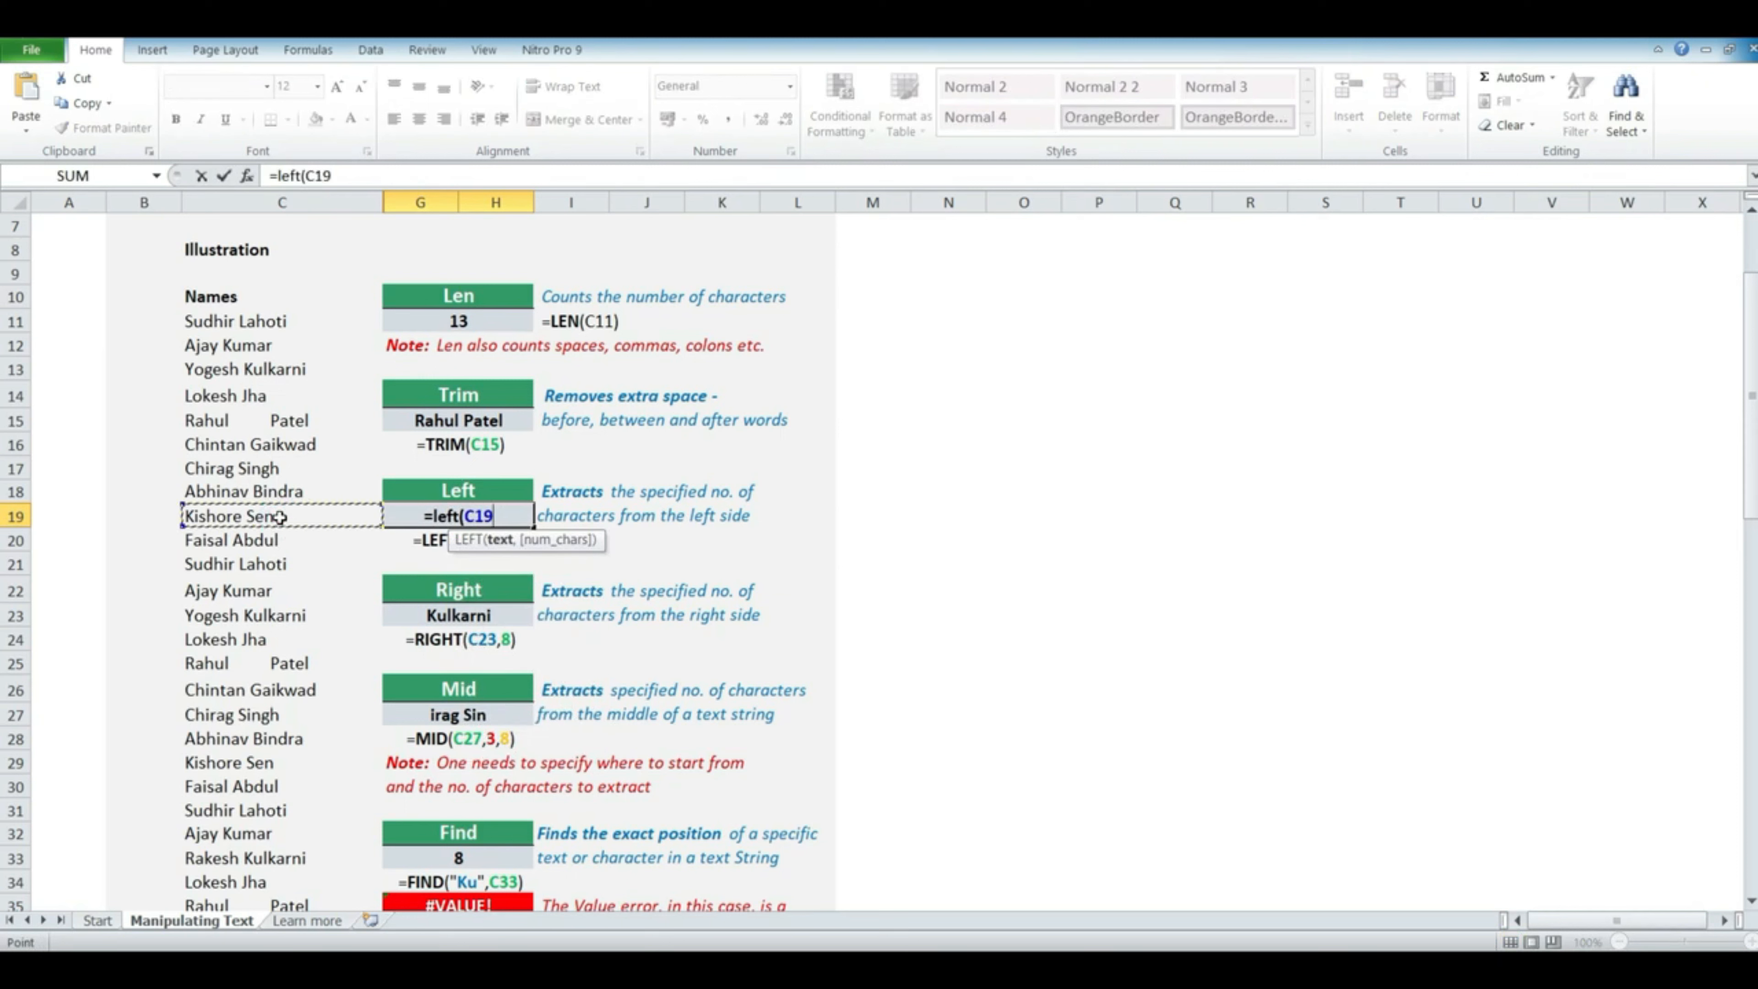
pyautogui.write(',')
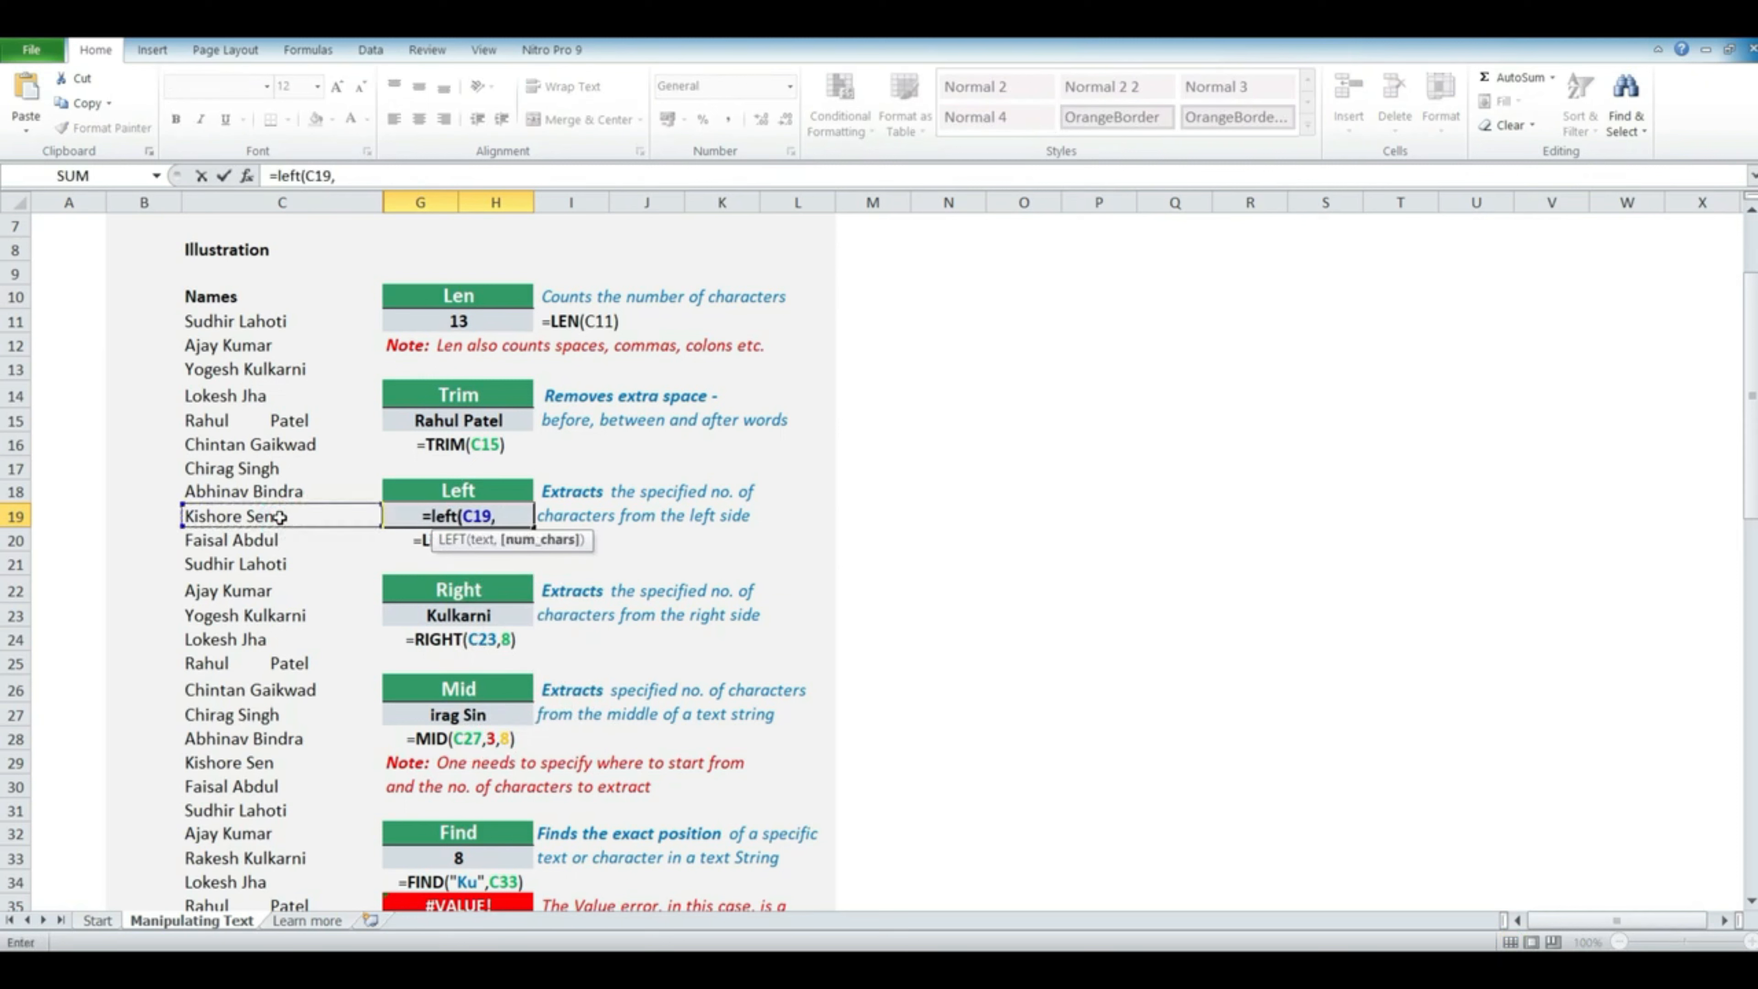
pyautogui.write('5')
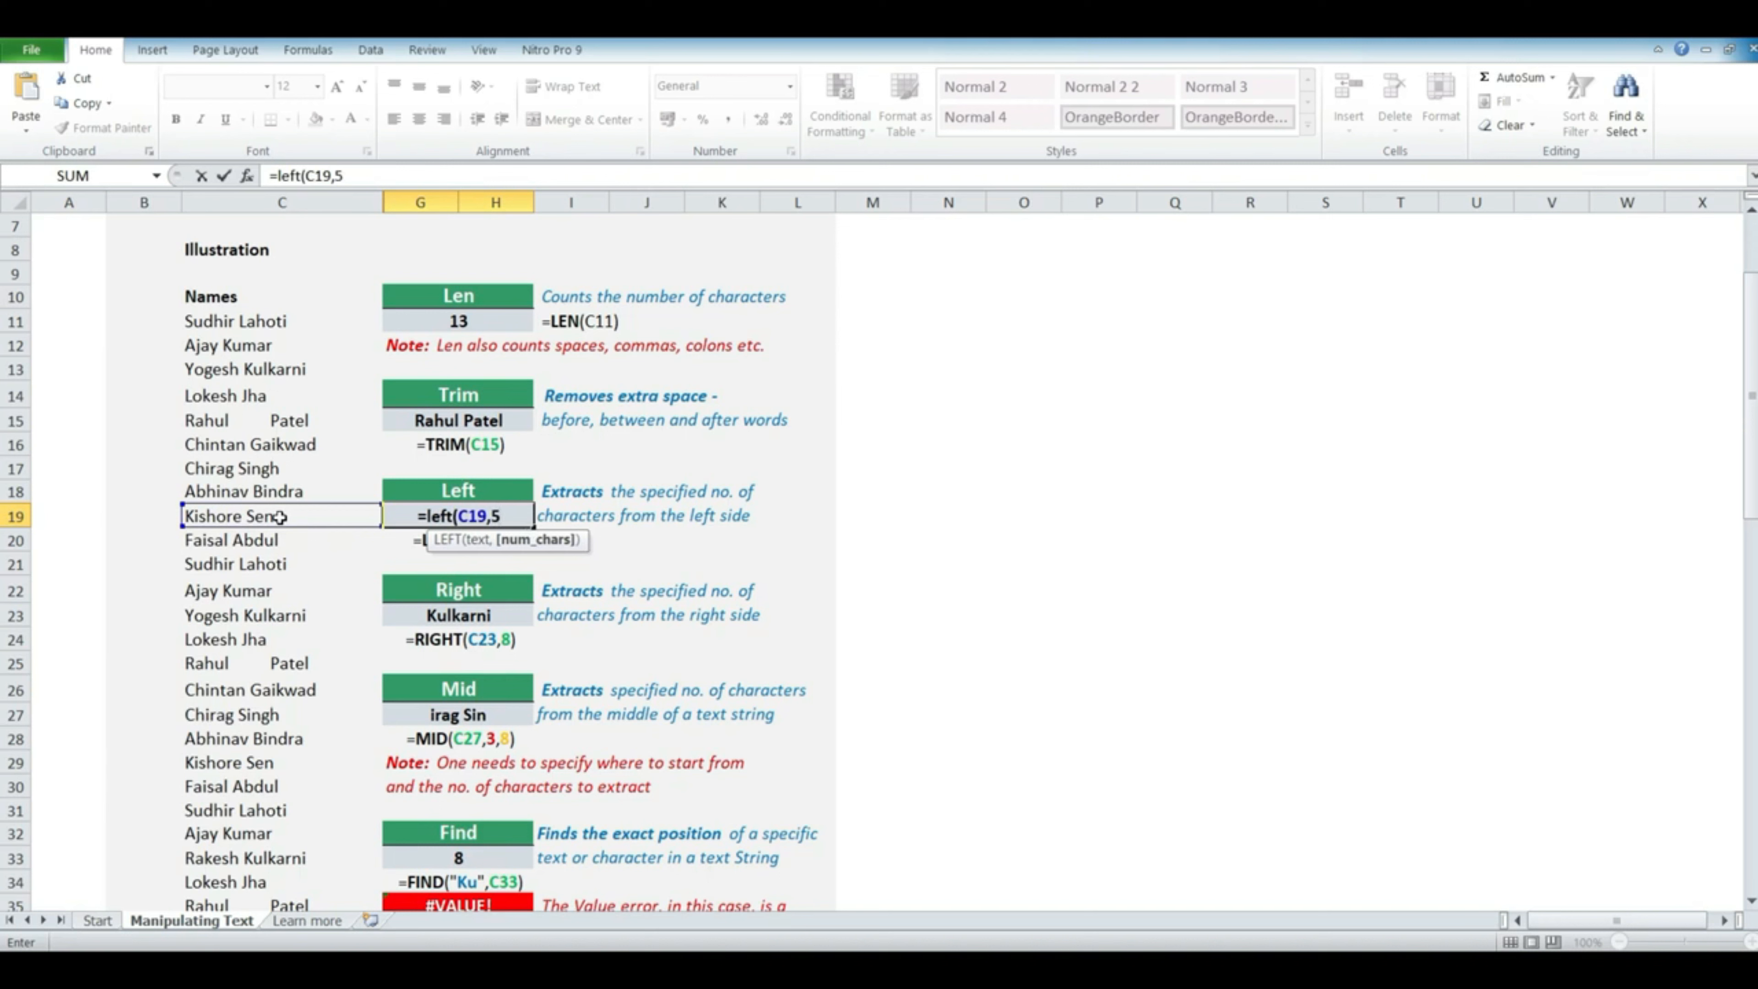
pyautogui.write(')')
pyautogui.press('Return')
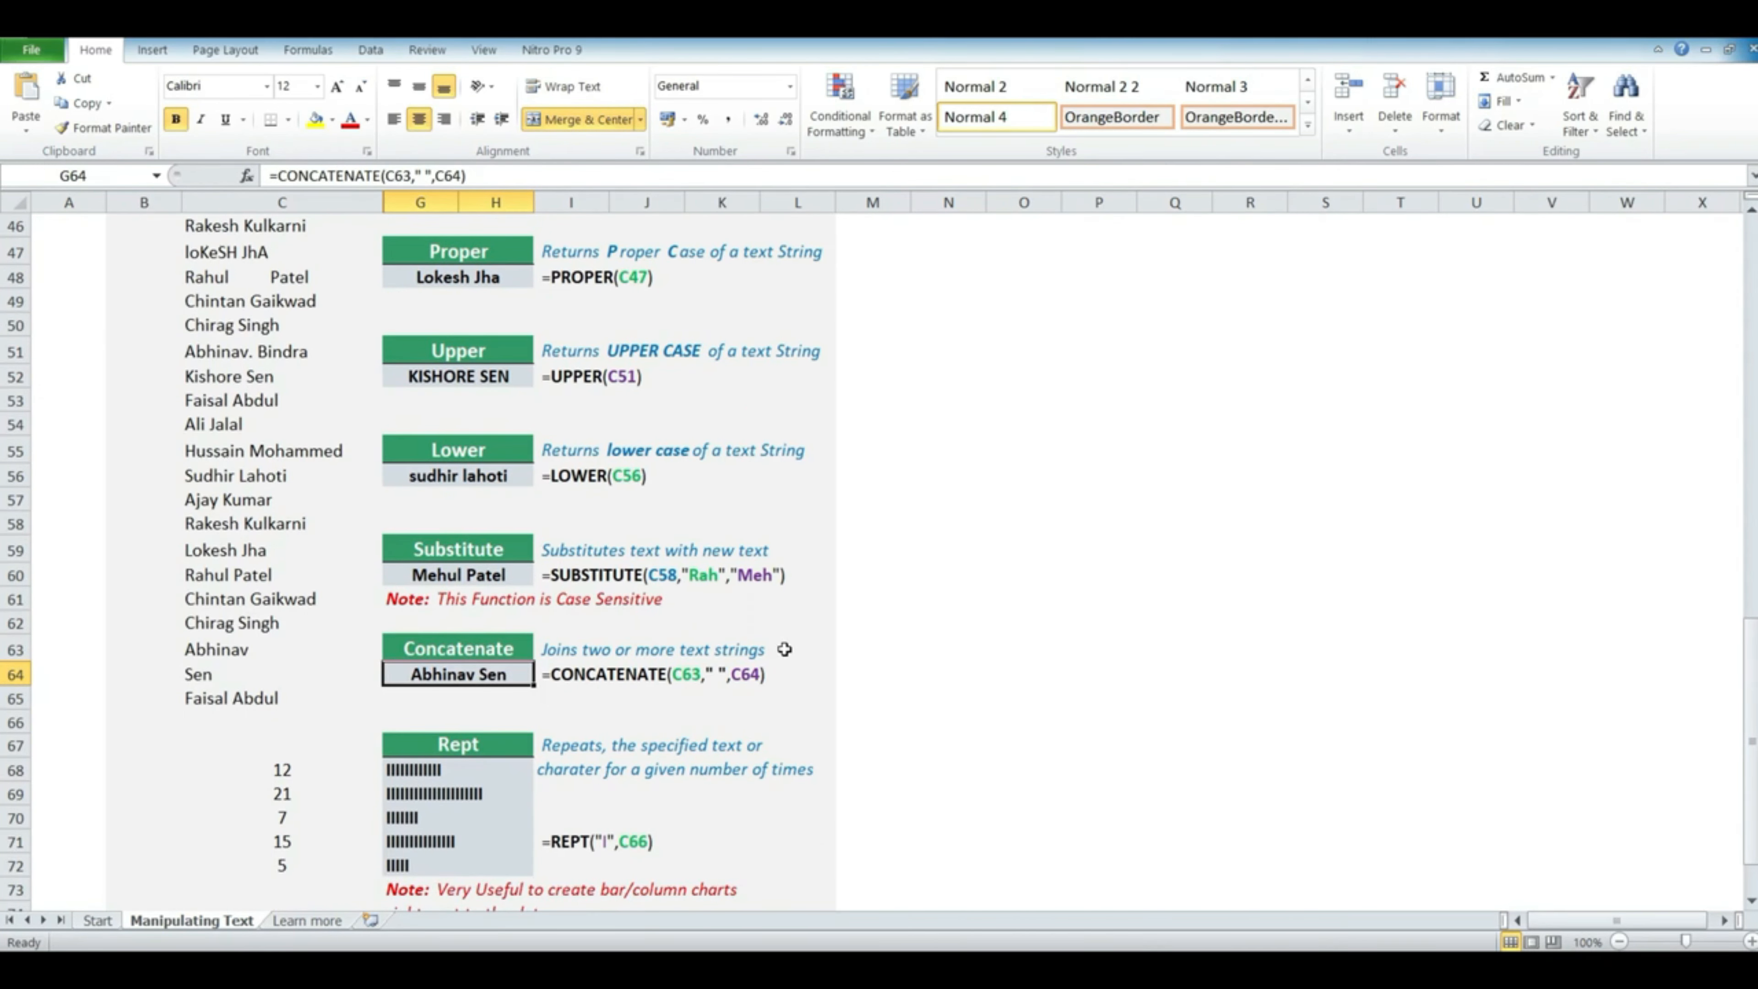
# Examine source cells C63 and C64 and the arguments of the CONCATENATE formula in G64 that joins them.
pyautogui.click(216, 648)
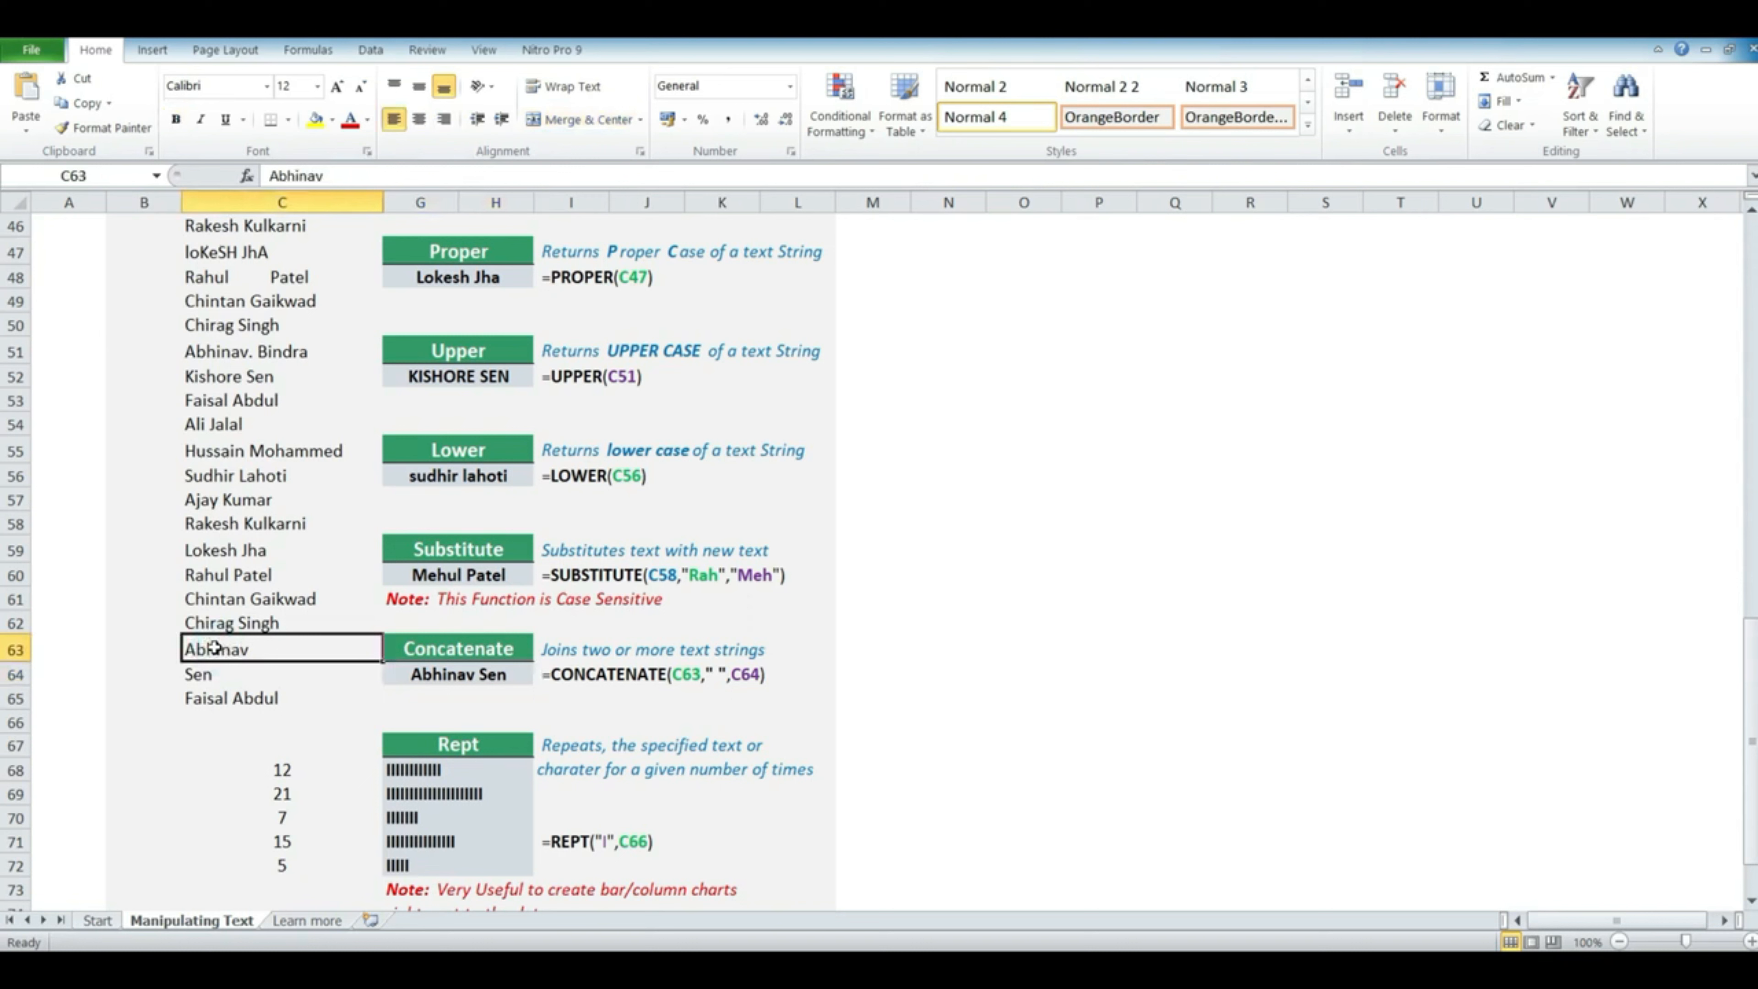
pyautogui.click(235, 676)
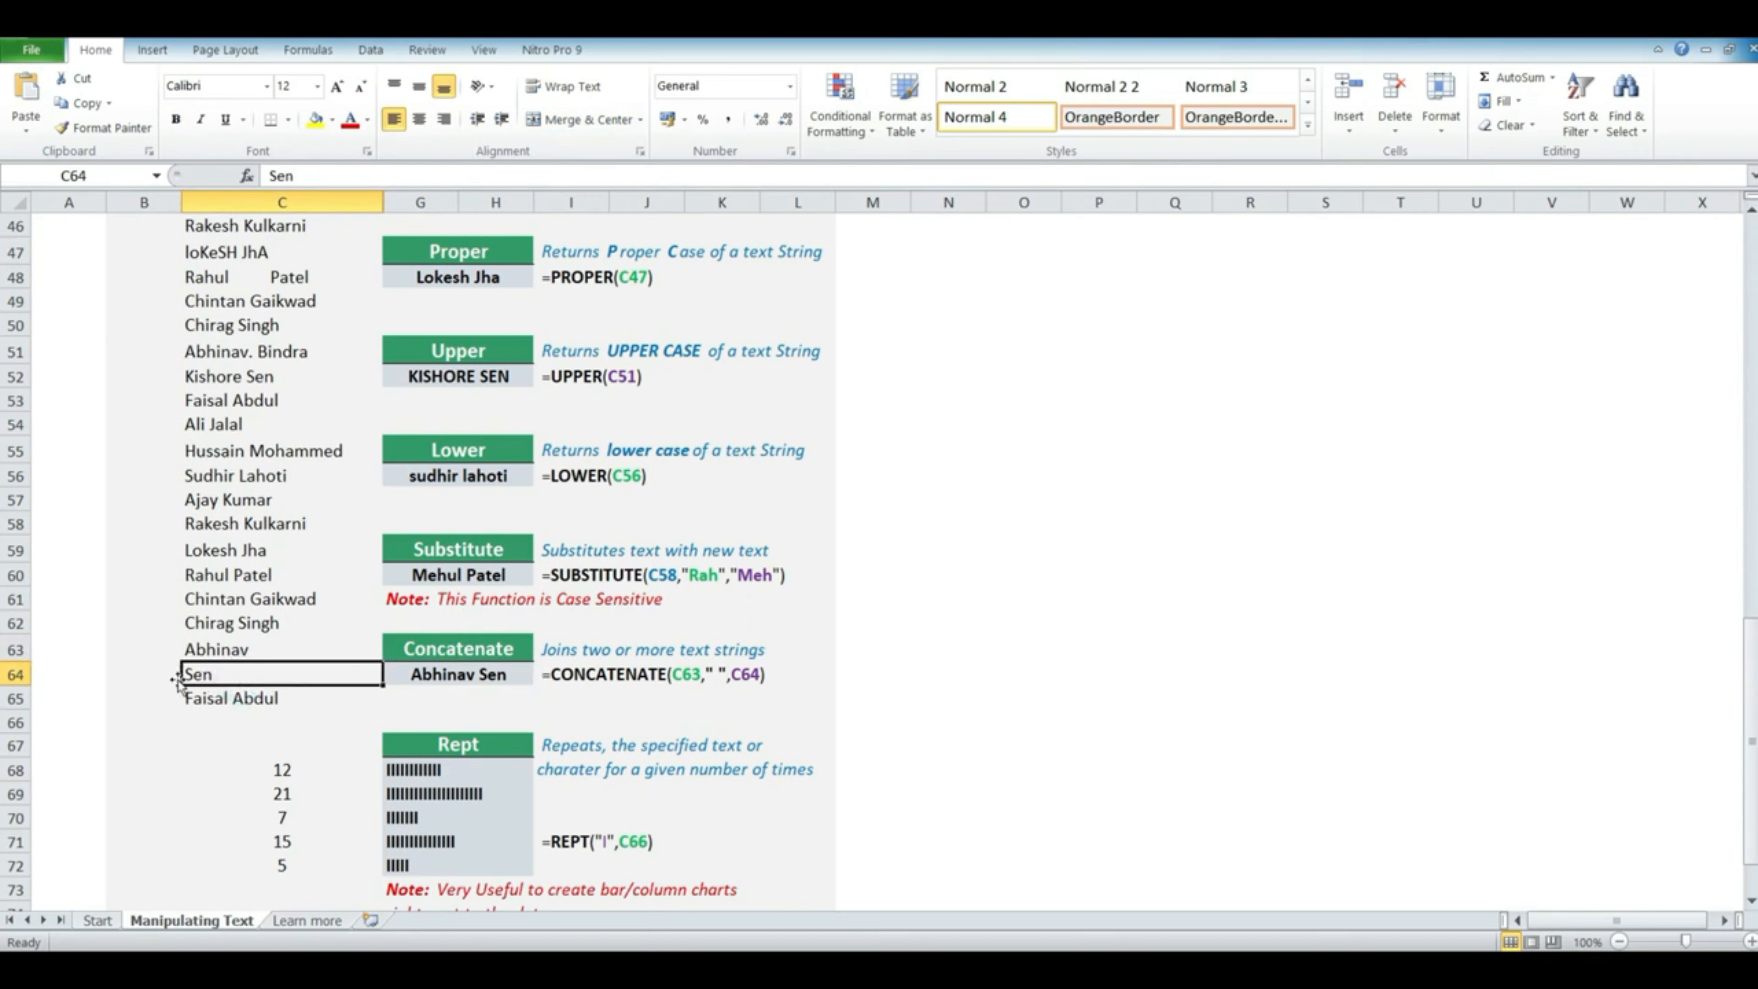
pyautogui.click(156, 670)
pyautogui.click(259, 672)
pyautogui.click(453, 676)
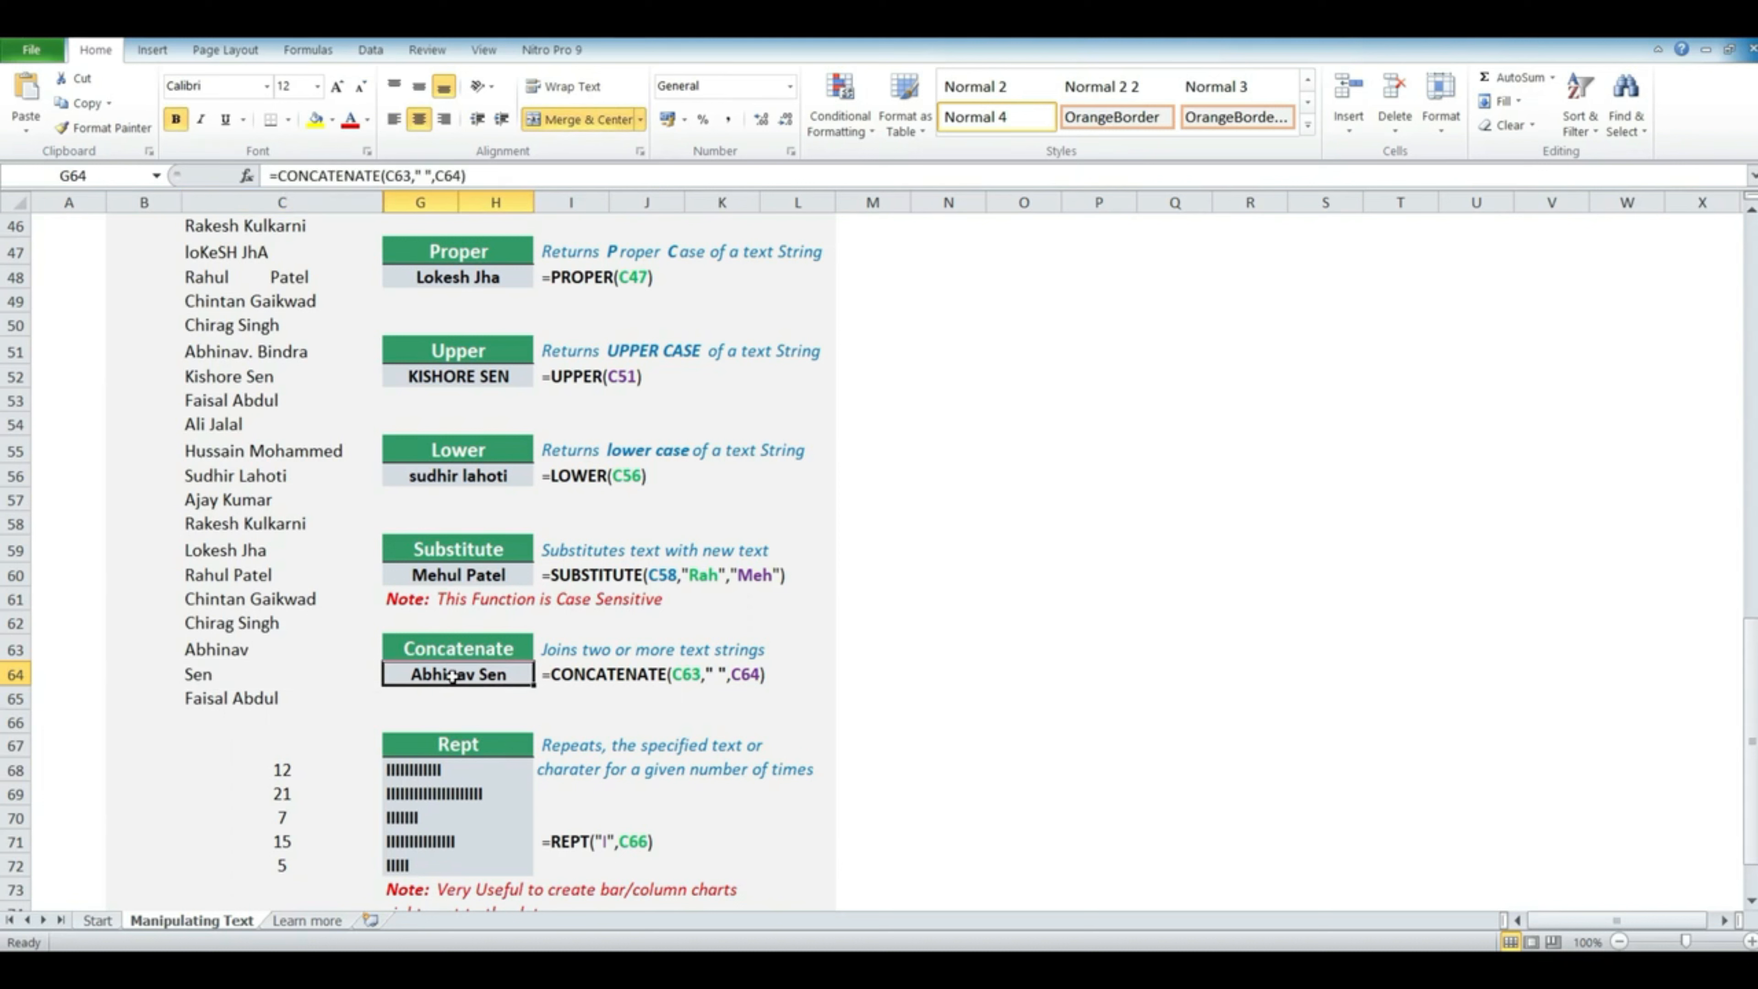
pyautogui.doubleClick(451, 675)
pyautogui.click(496, 675)
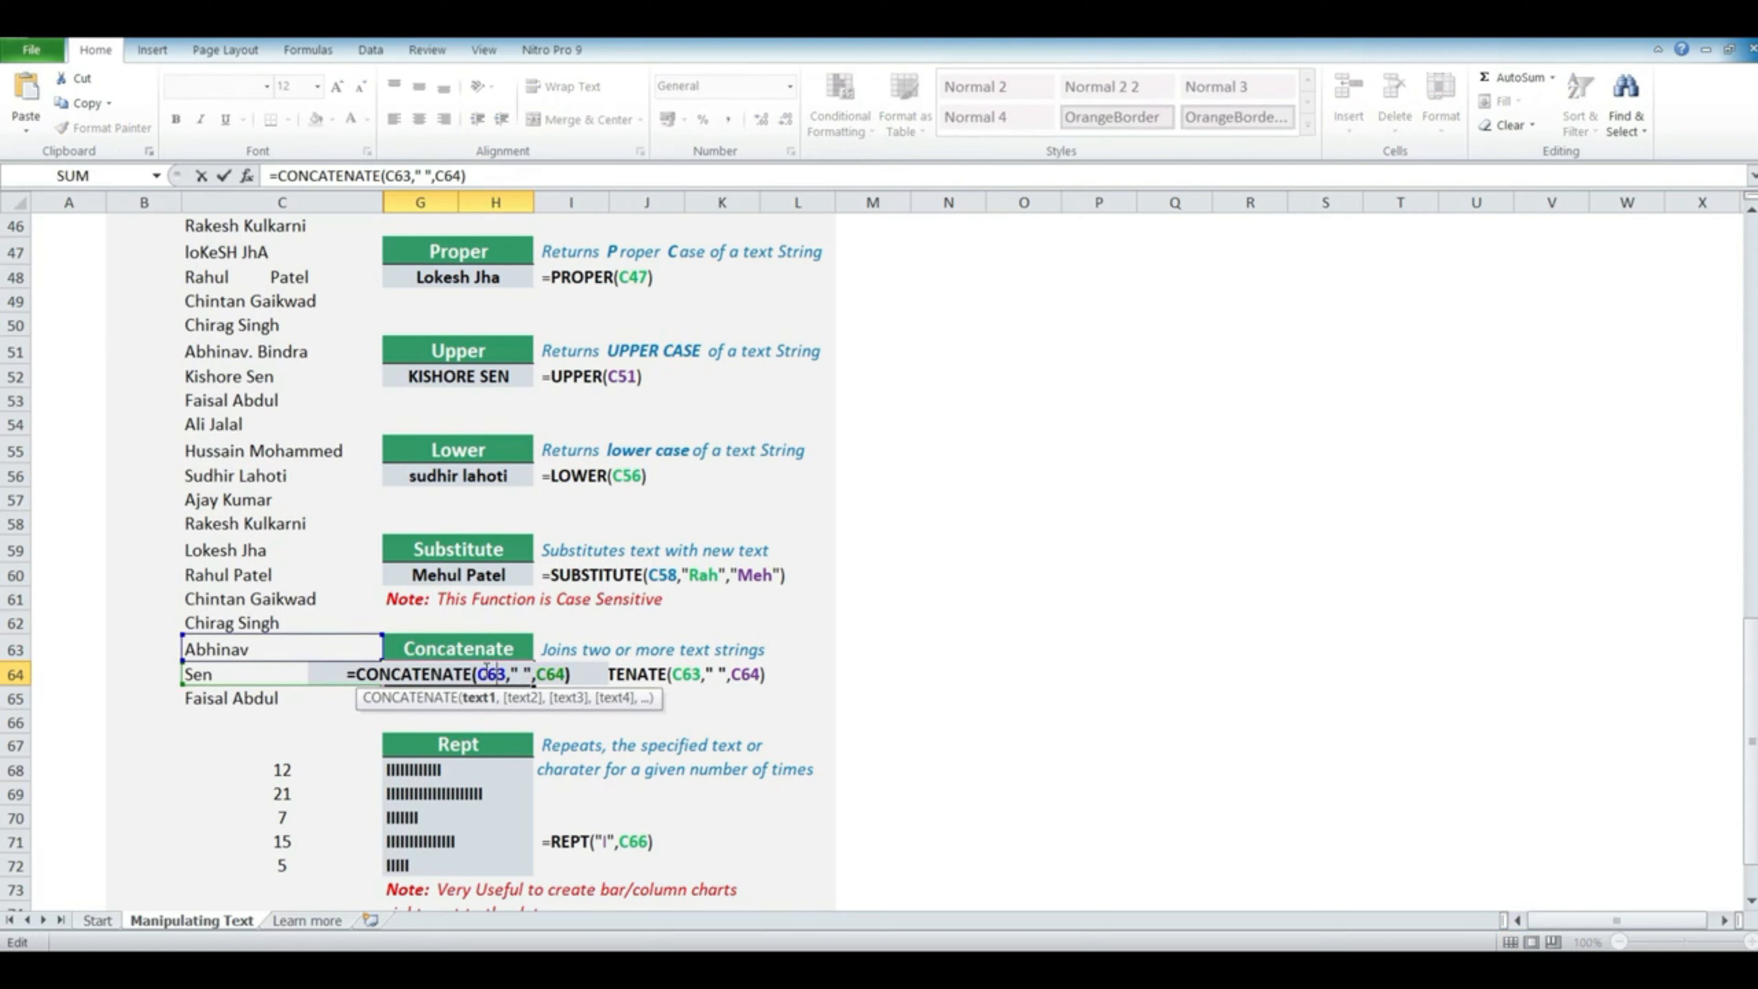
pyautogui.click(534, 675)
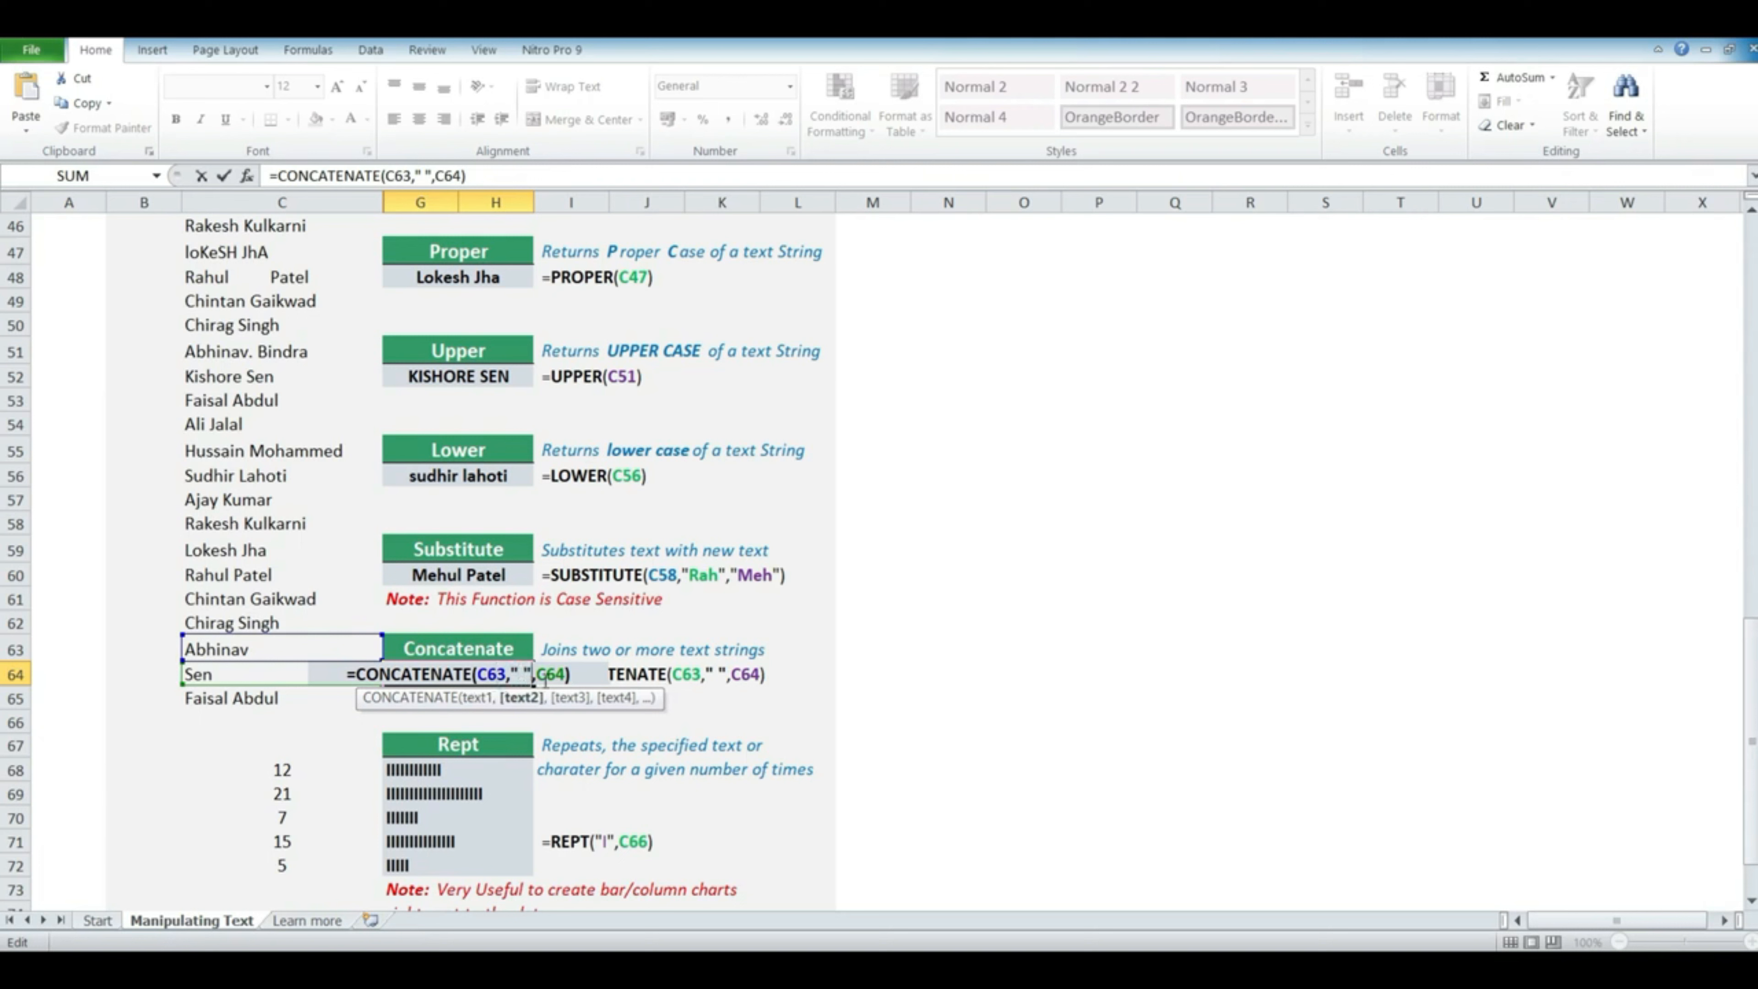
pyautogui.click(546, 677)
# Remove the " " argument from the formula in G64 so it reads =CONCATENATE(C63,C64).
pyautogui.moveTo(536, 675); pyautogui.dragTo(512, 676)
pyautogui.press('Delete')
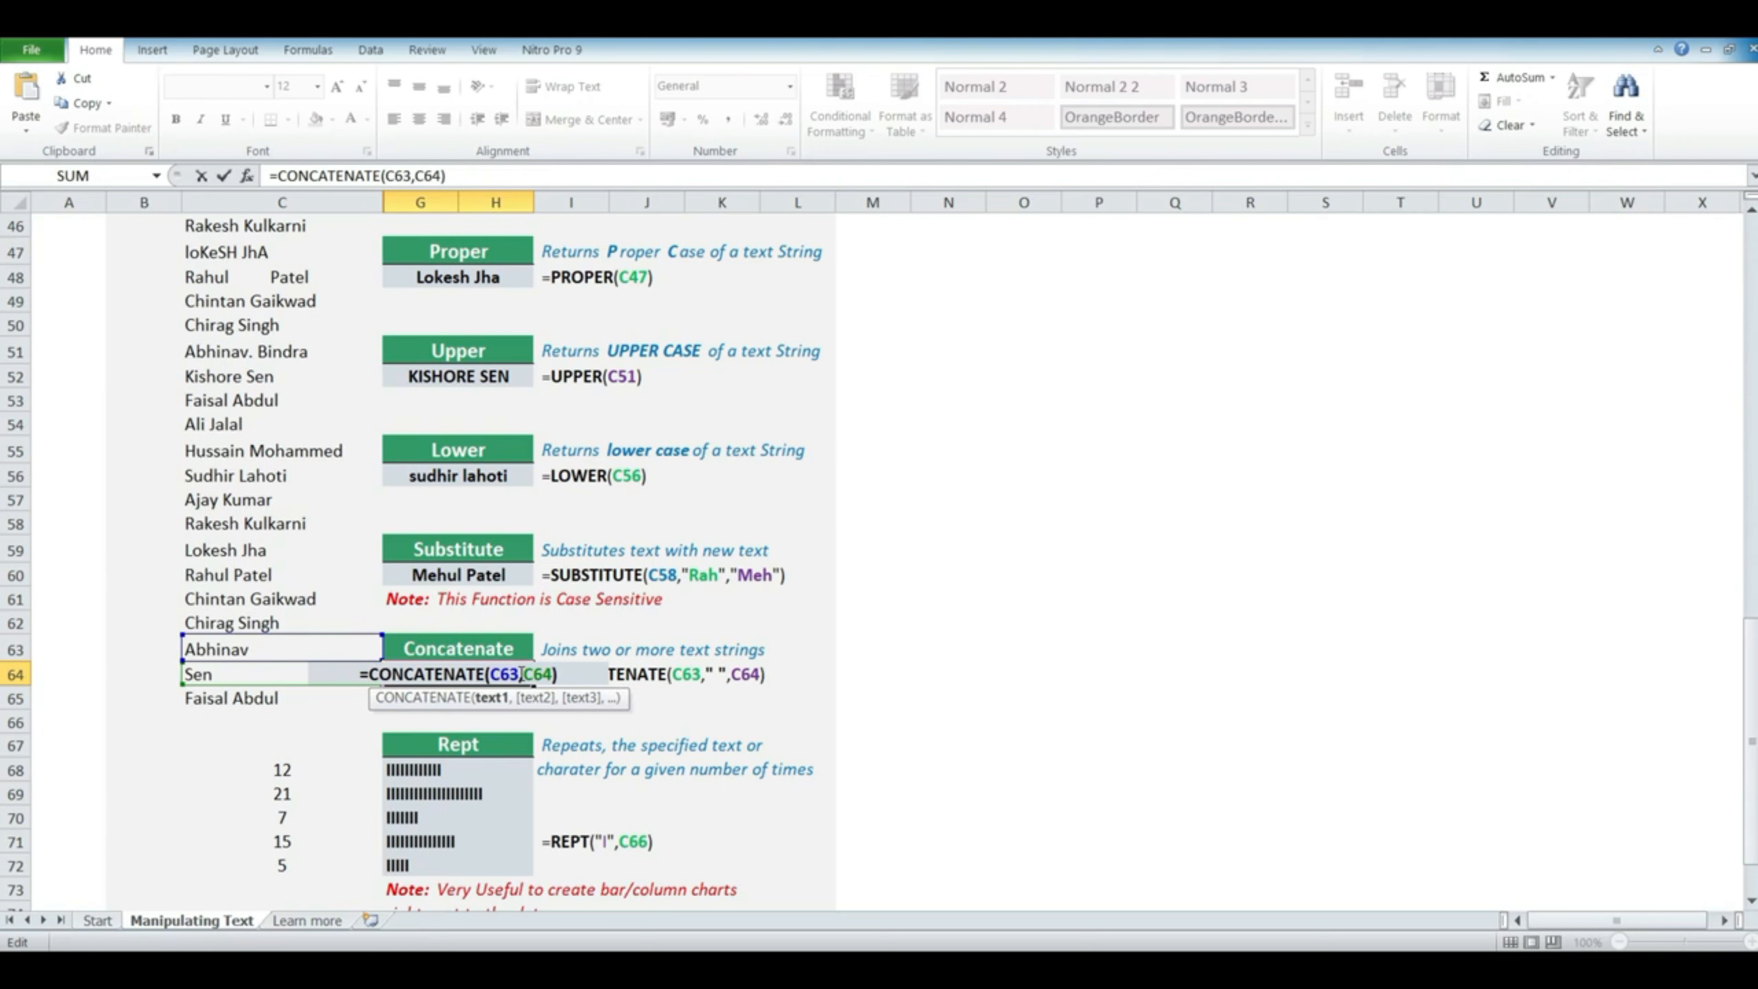
pyautogui.click(519, 674)
pyautogui.click(544, 672)
pyautogui.press('Return')
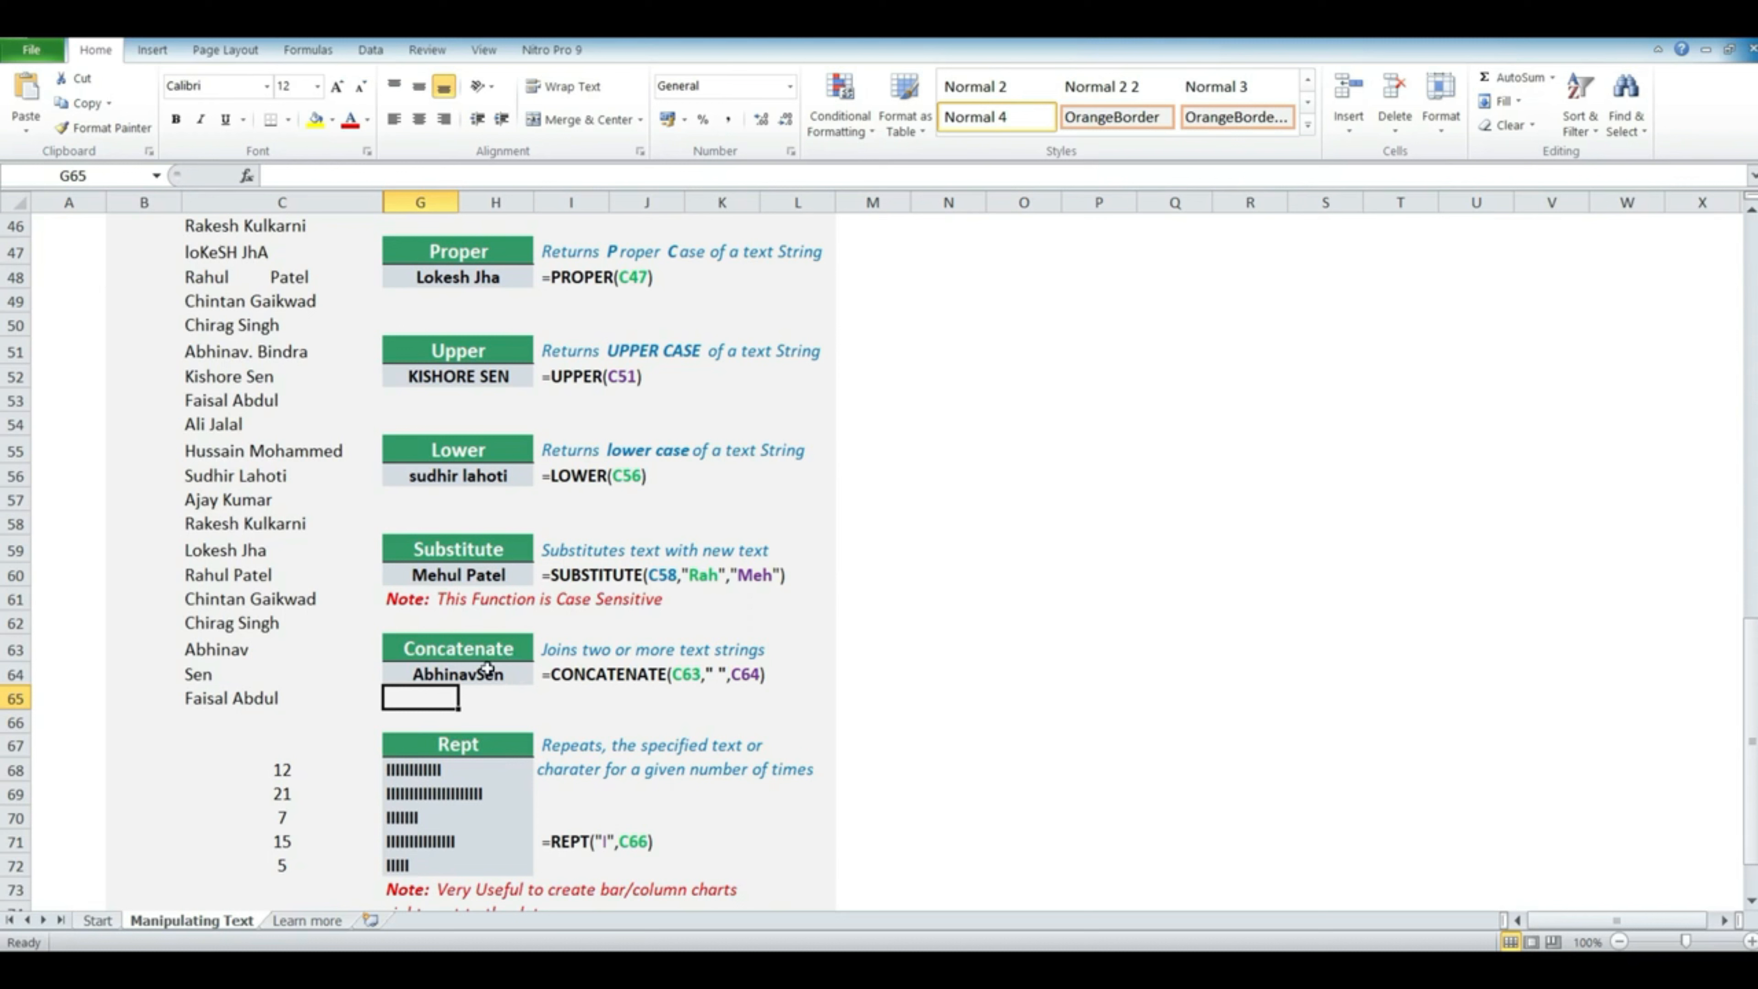
# Insert a " " argument between the two cell references in G64, giving =CONCATENATE(C63," ",C64).
pyautogui.doubleClick(477, 674)
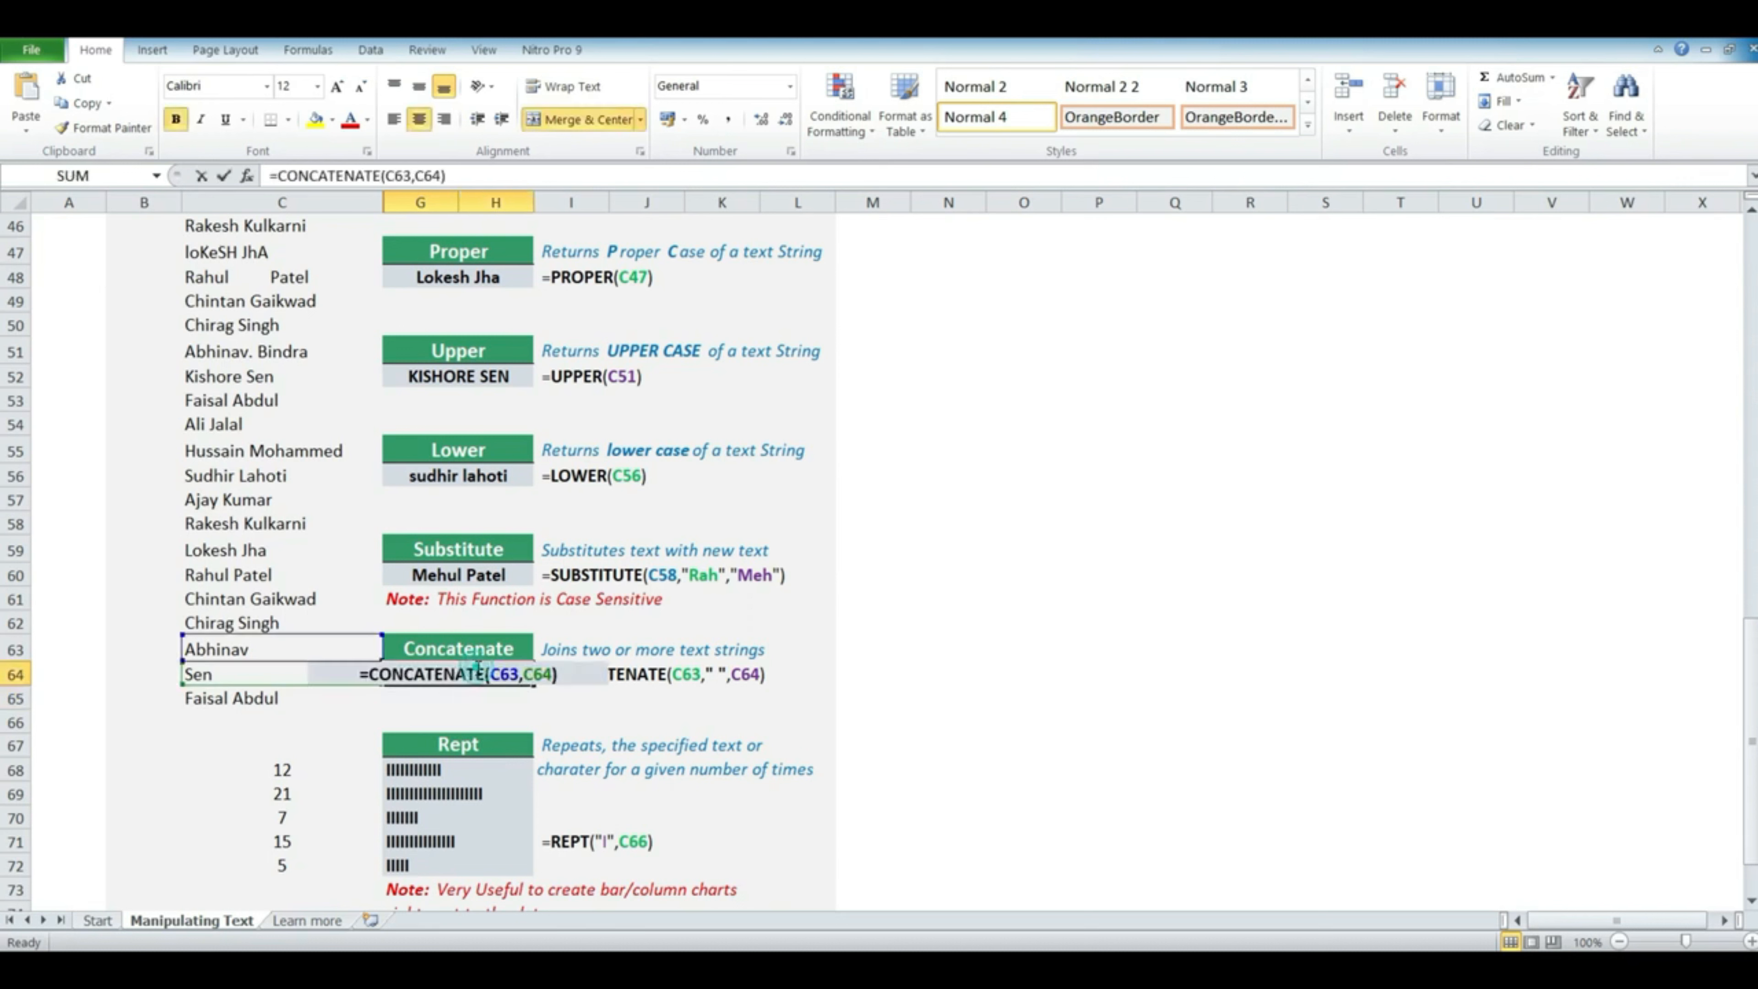
pyautogui.click(544, 676)
pyautogui.write('" ",')
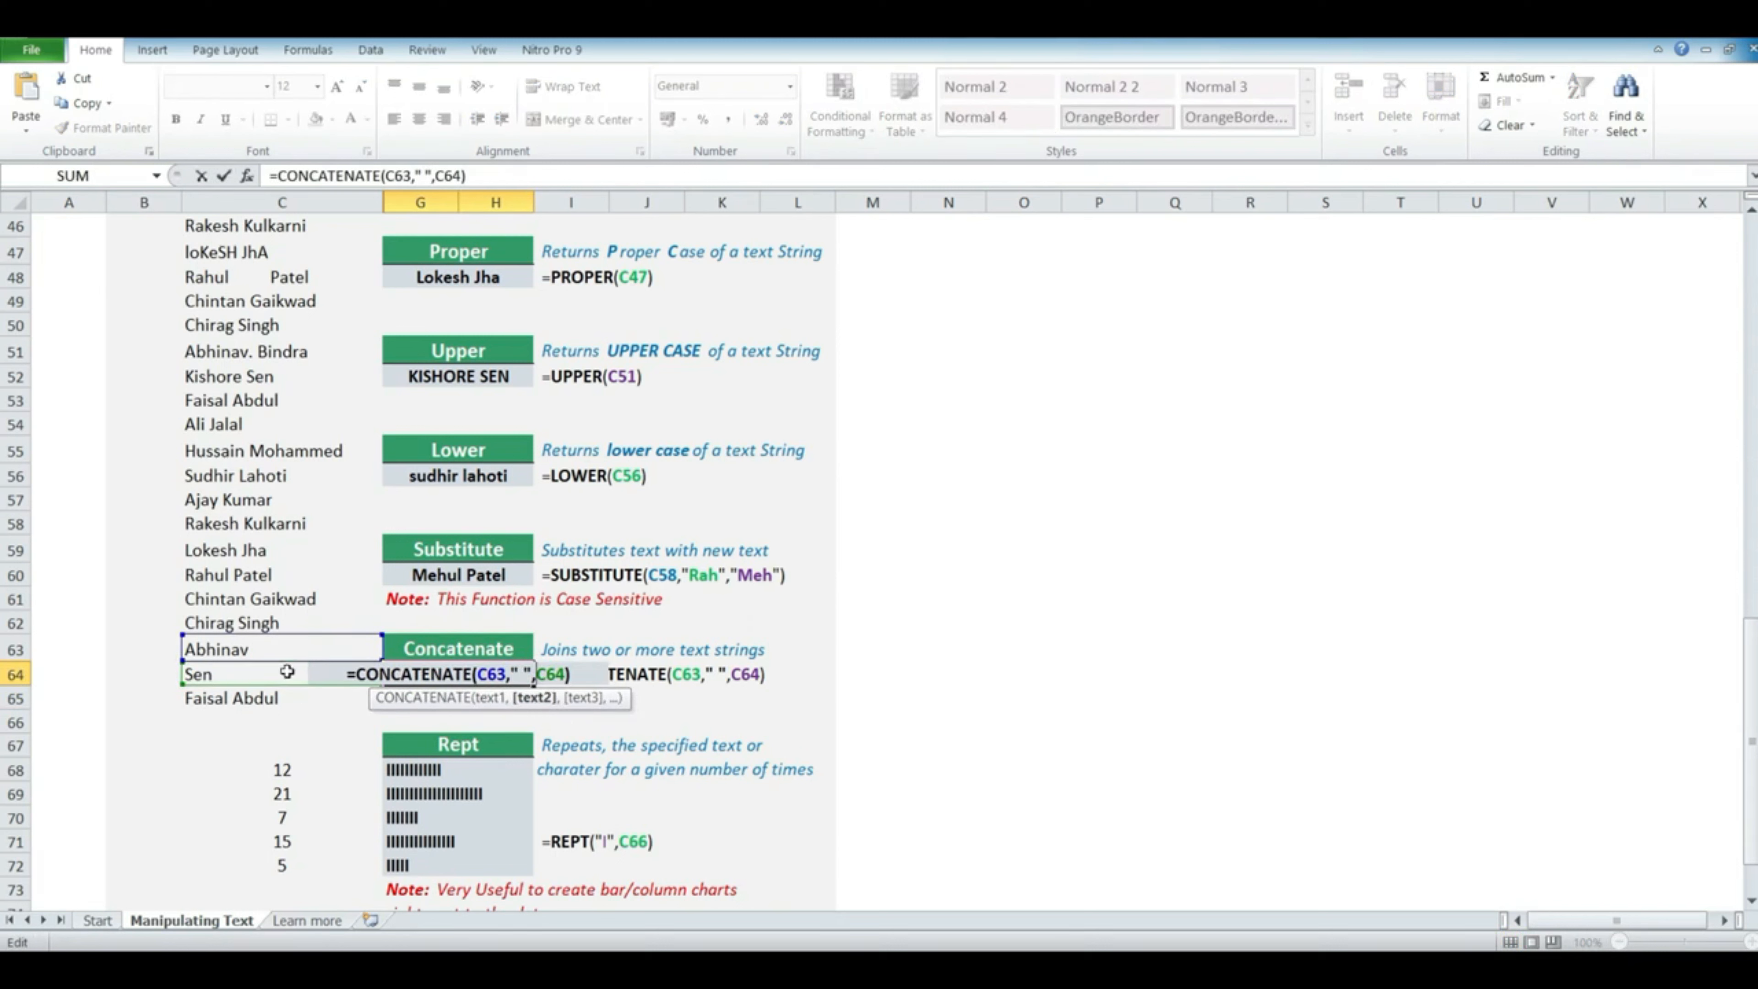
pyautogui.press('Return')
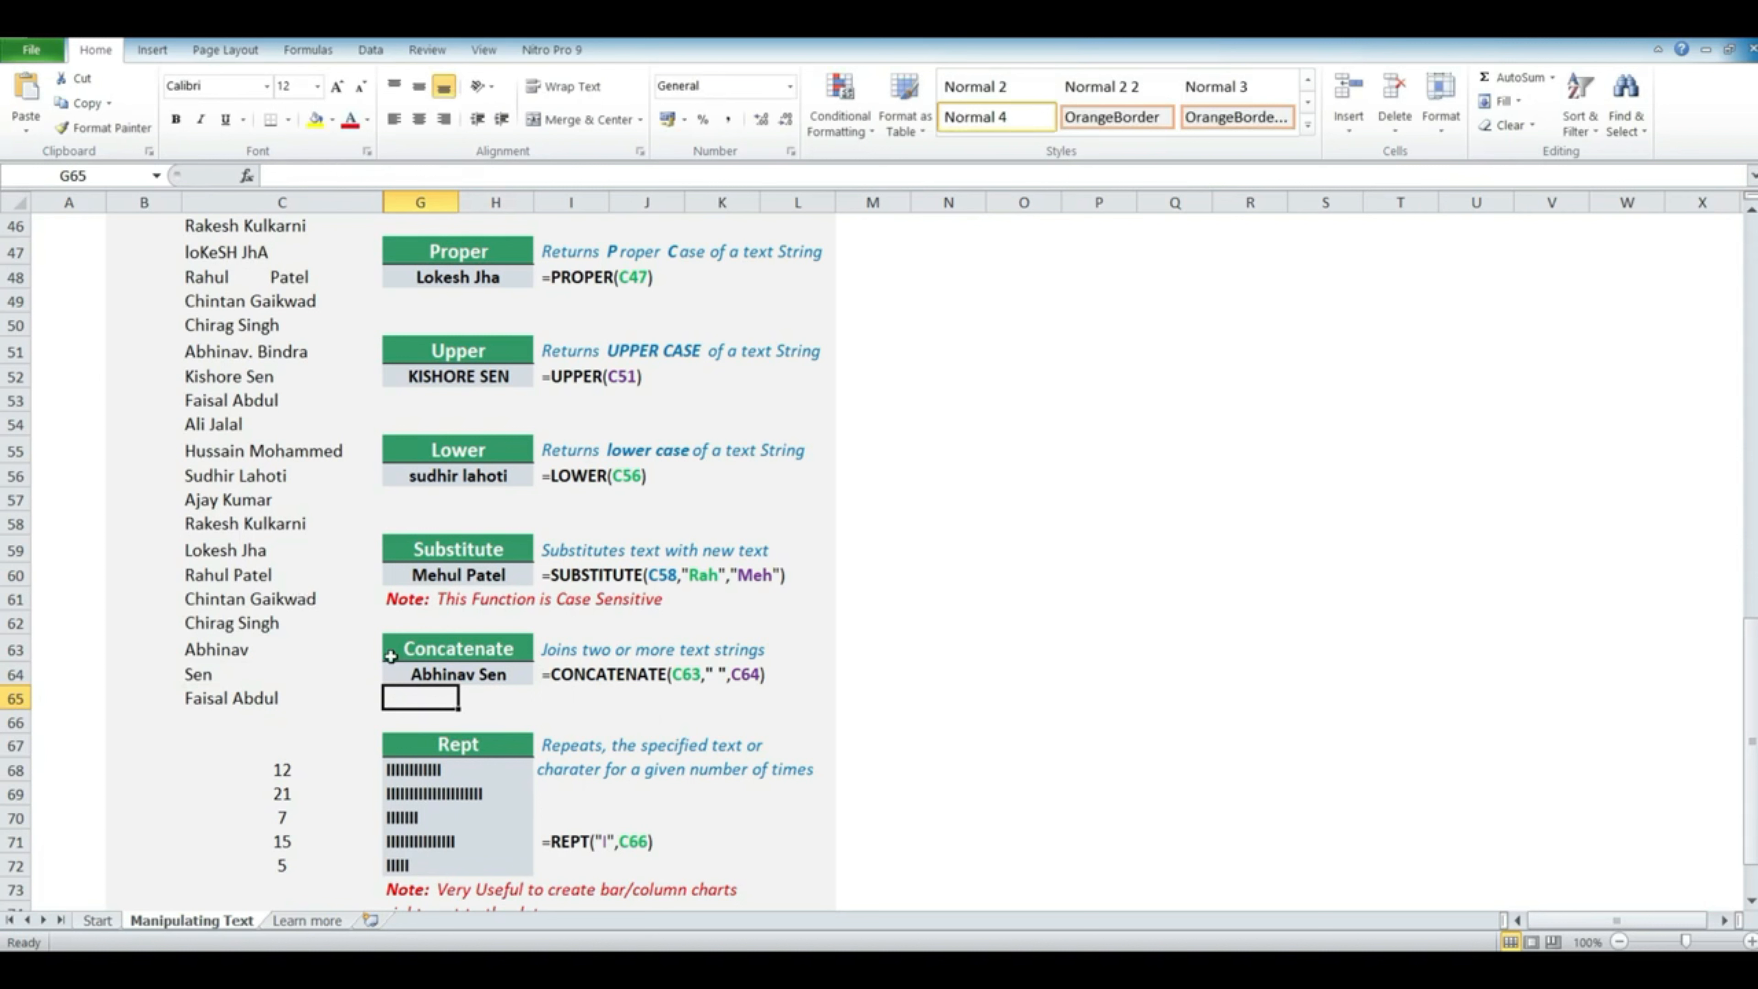
# Enter =REPT("I",C68) in G68 under the Rept heading to repeat the character by the number in C68.
pyautogui.click(499, 671)
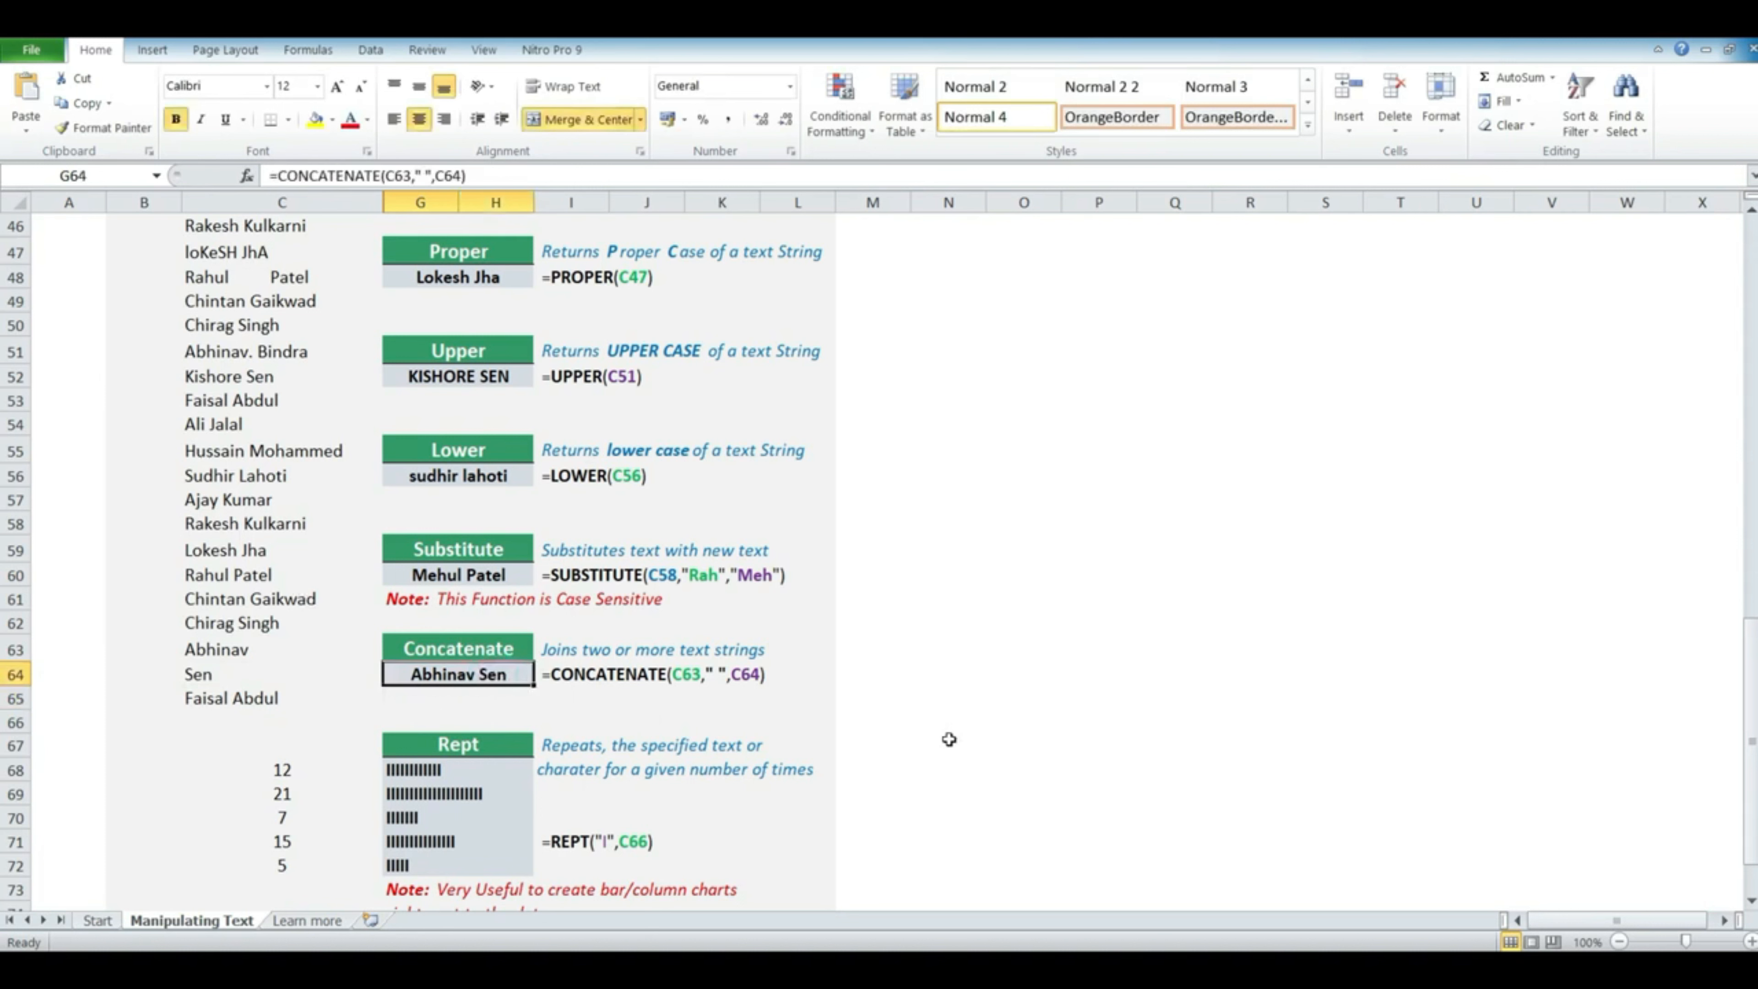
pyautogui.scroll(-2, 466, 595)
pyautogui.click(465, 595)
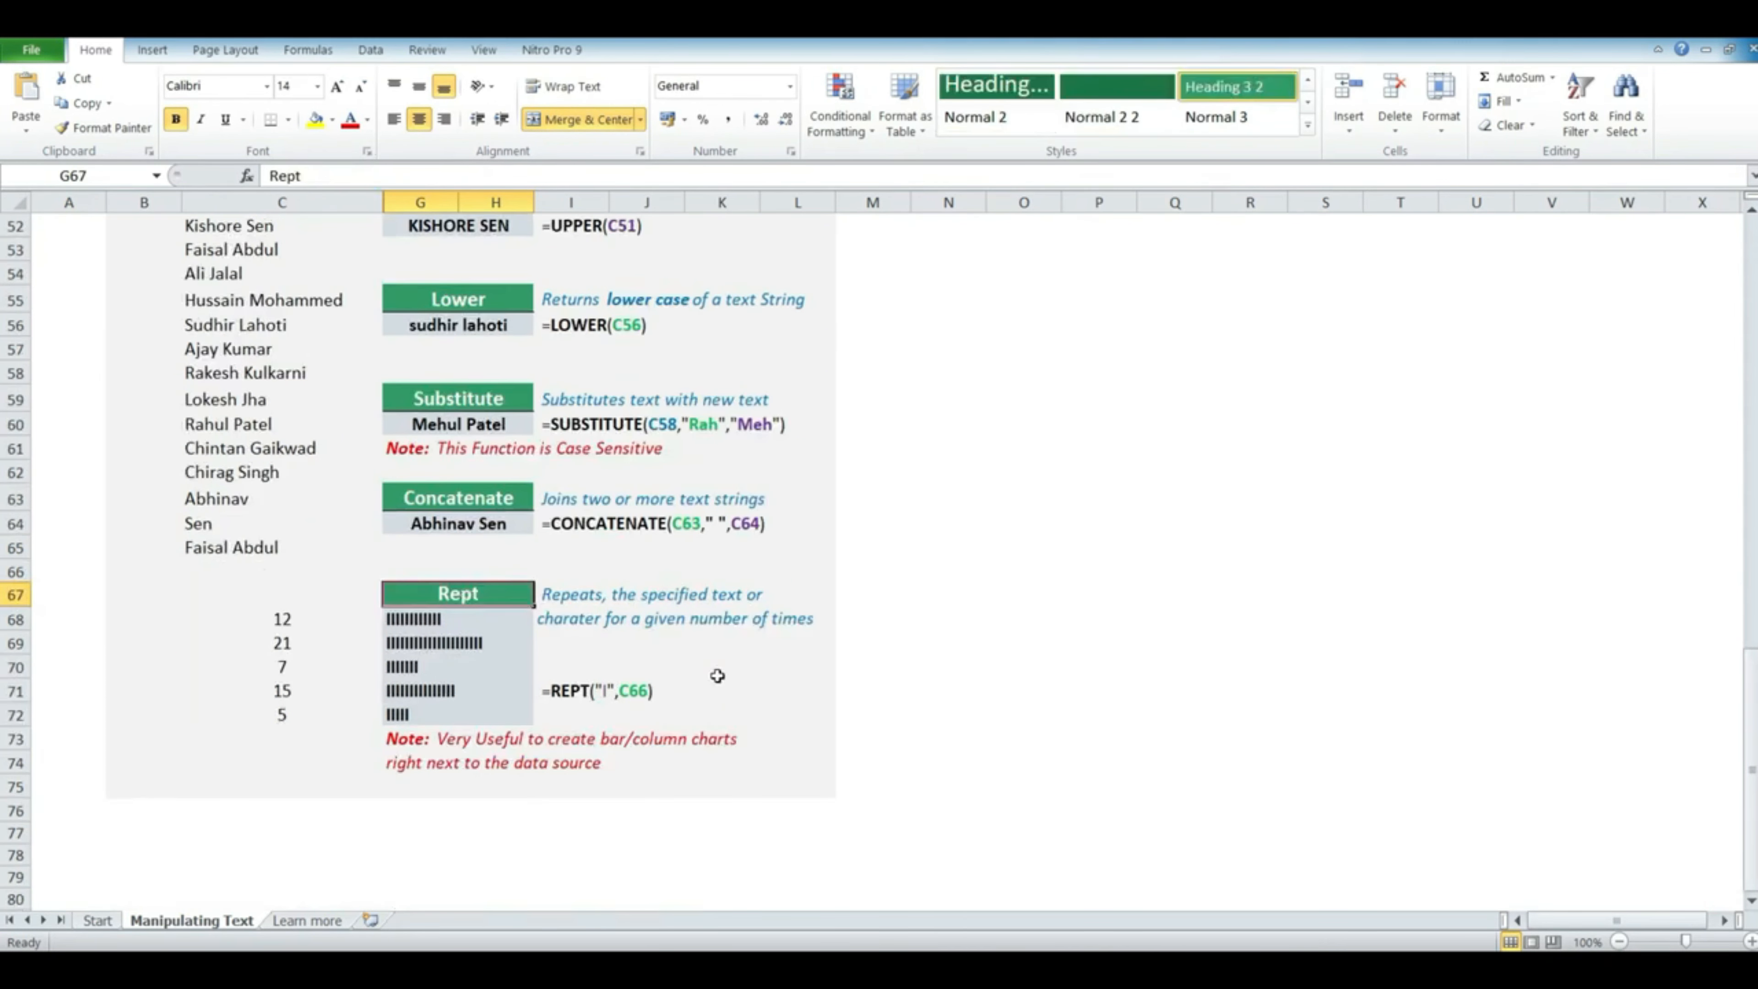
pyautogui.moveTo(303, 613); pyautogui.dragTo(326, 713)
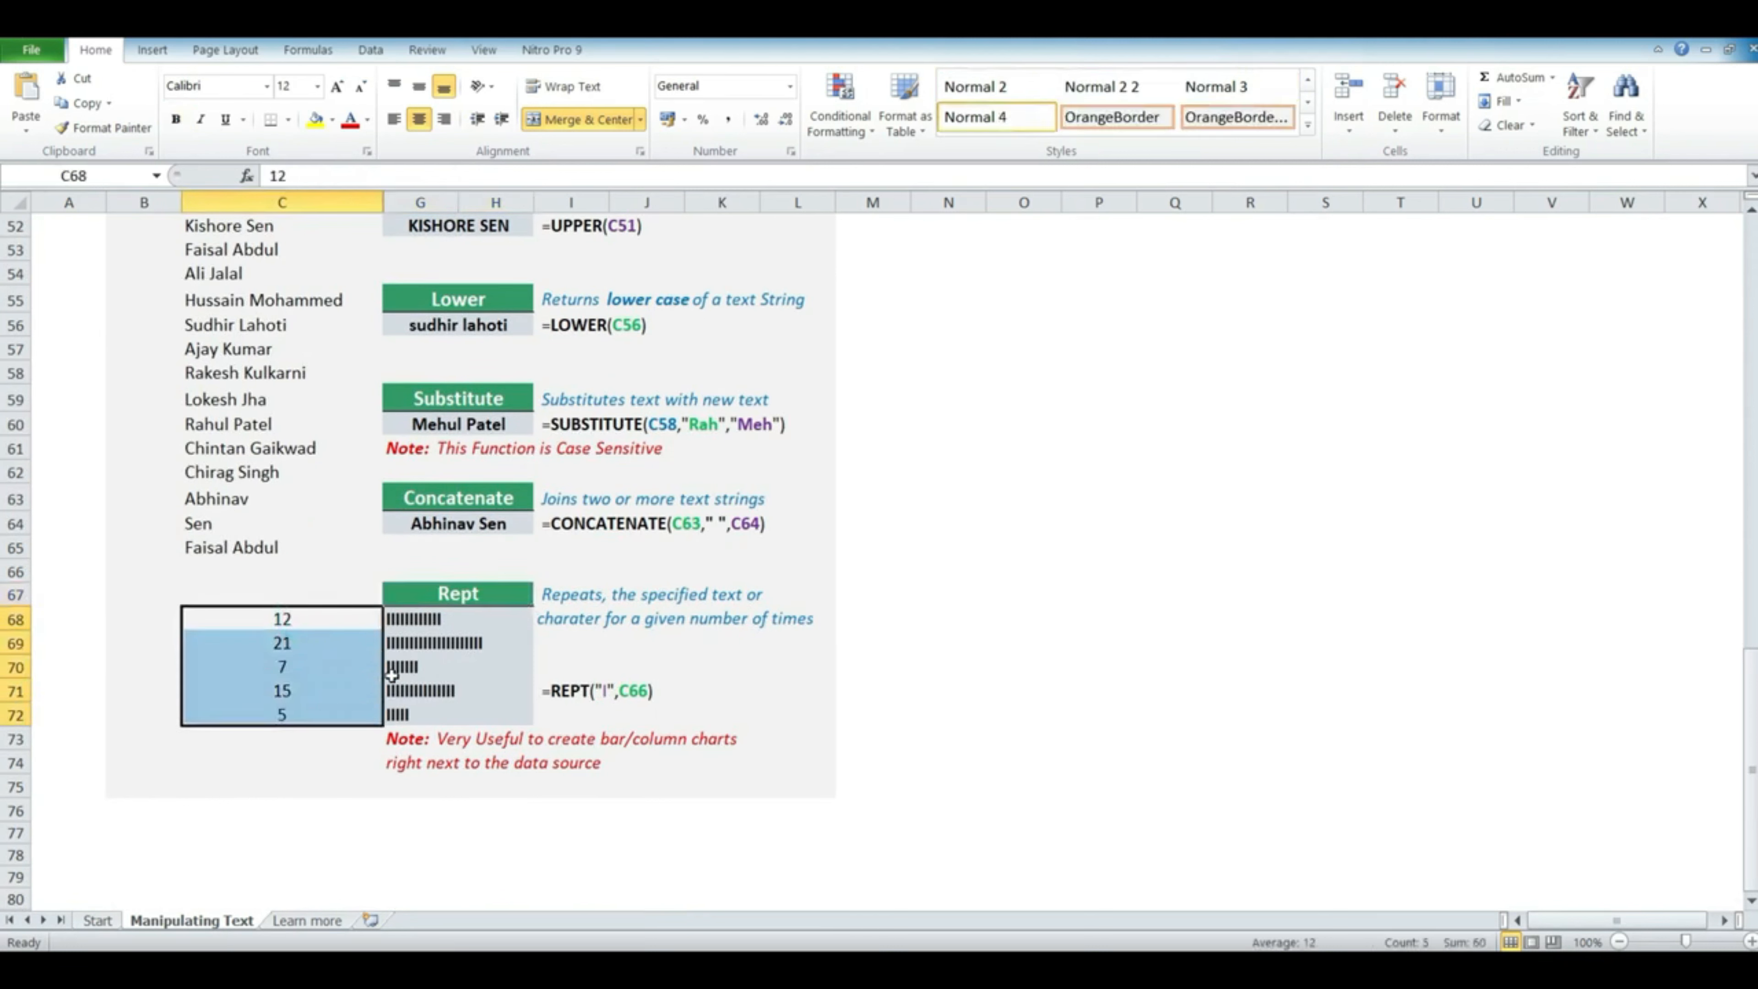
pyautogui.click(443, 619)
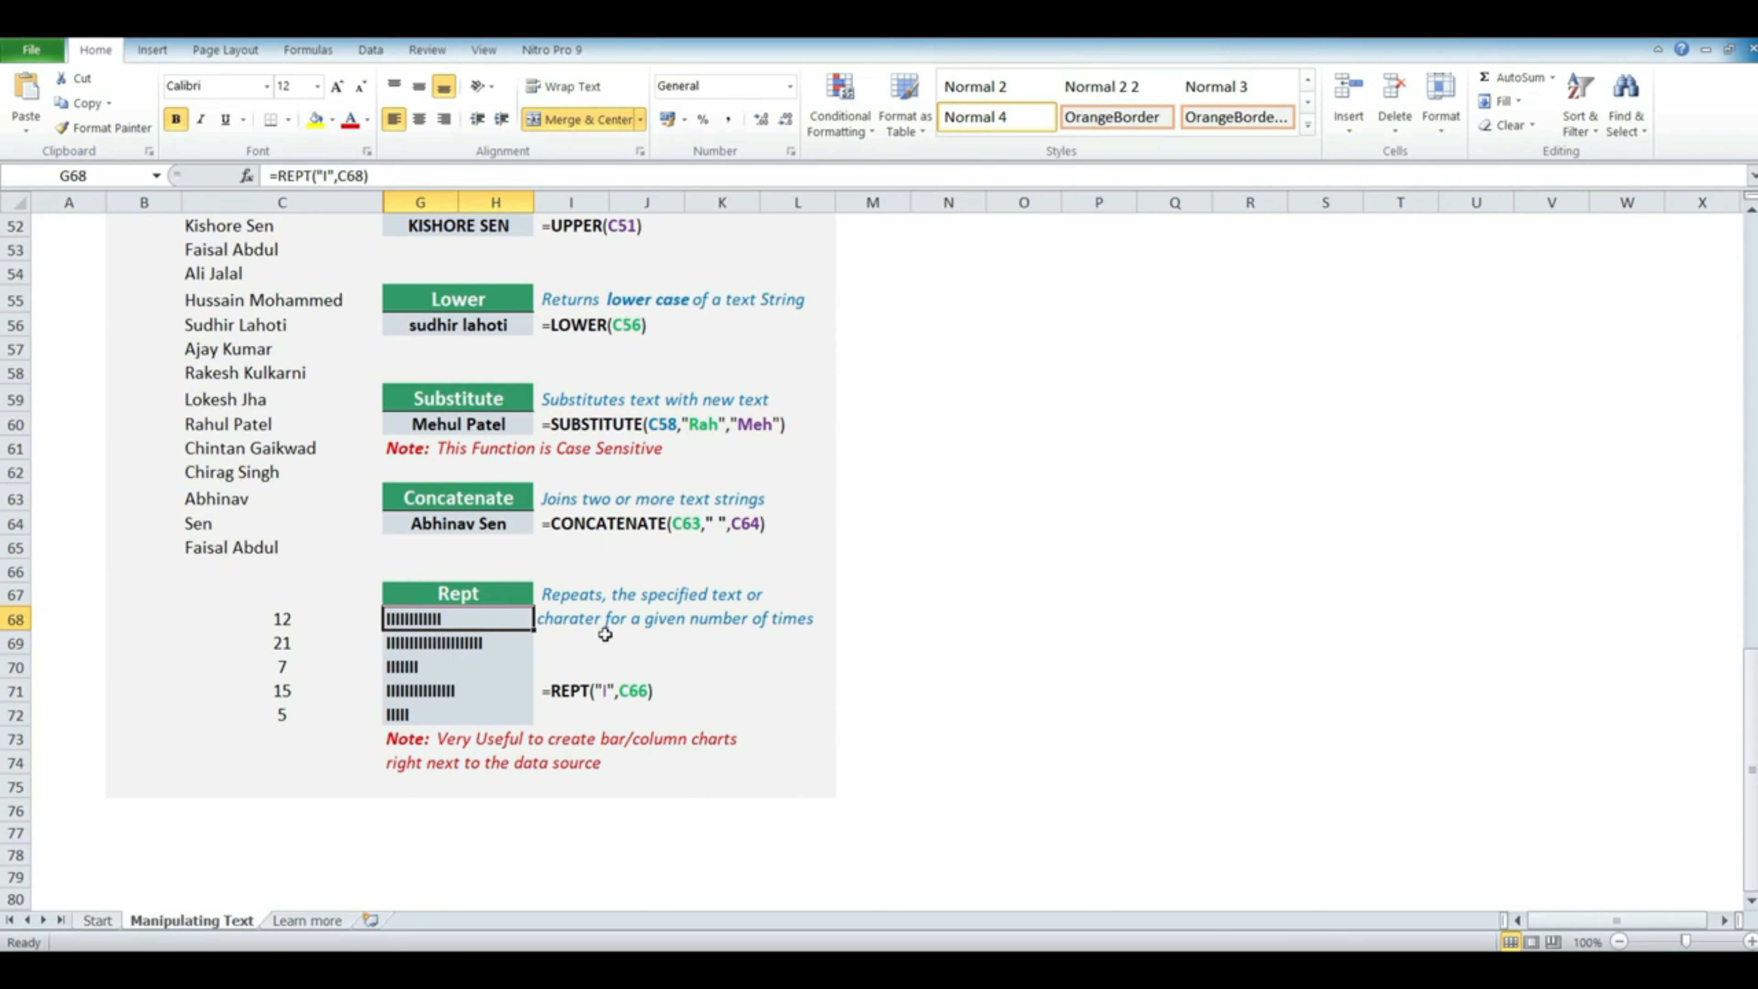
pyautogui.write('=rept(')
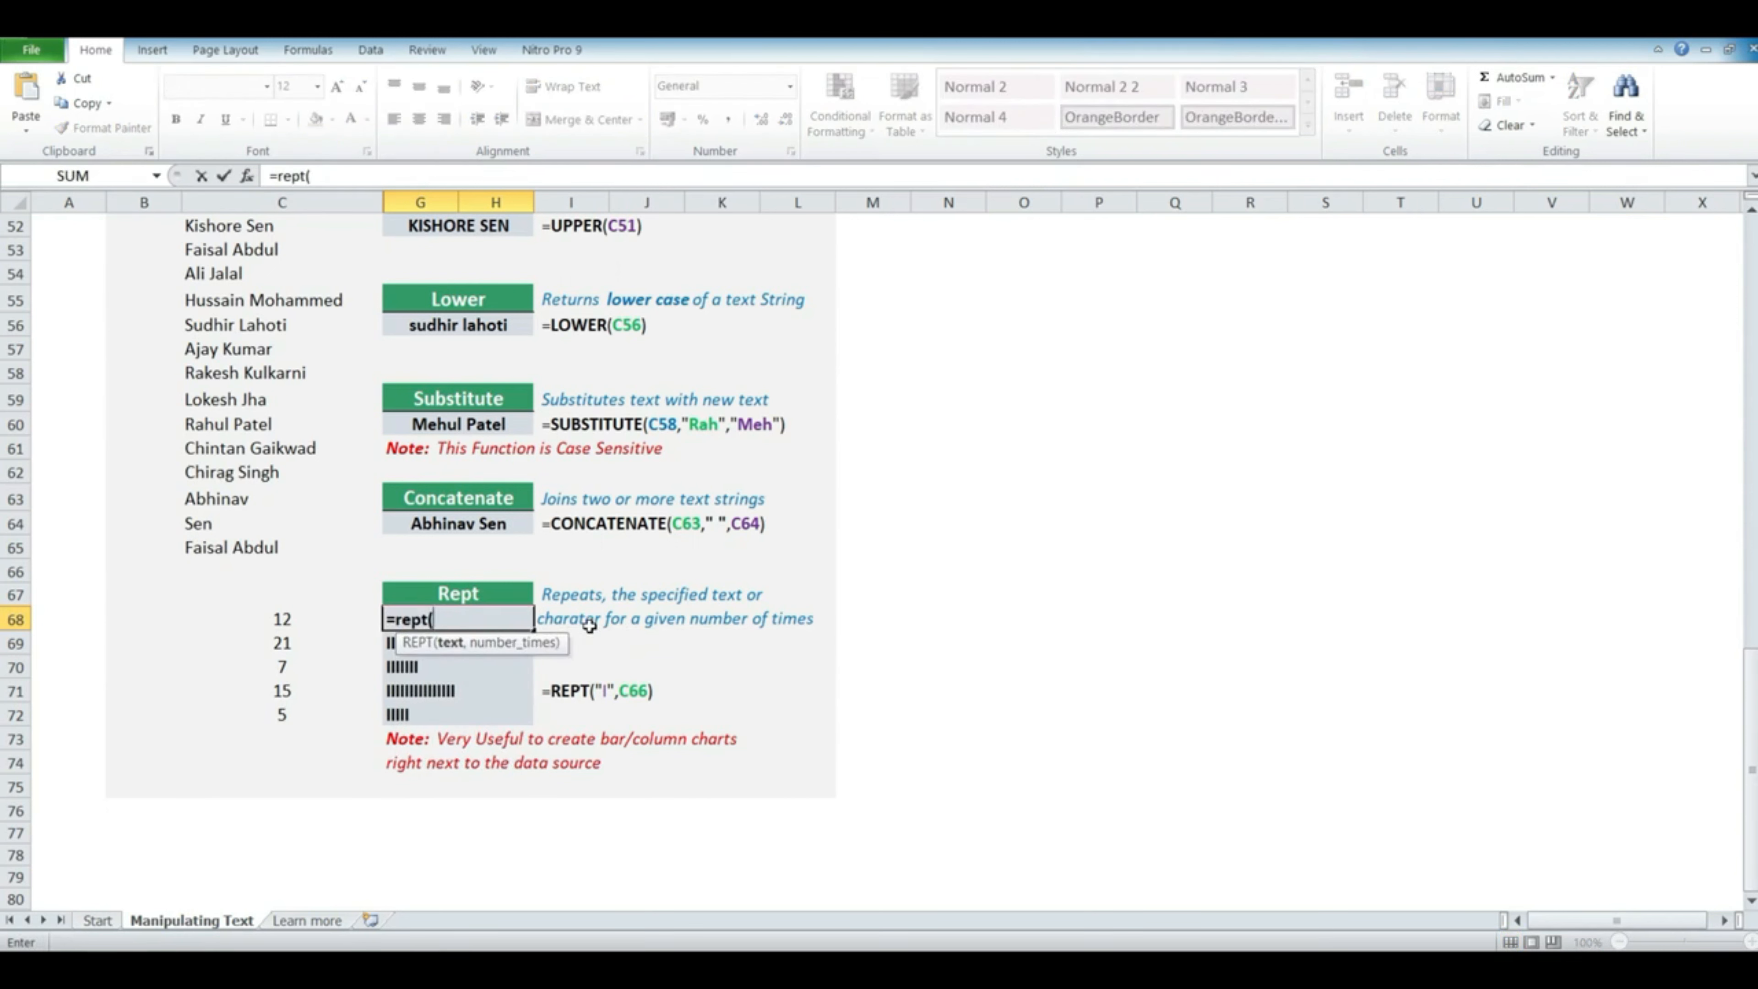
pyautogui.write('"I",')
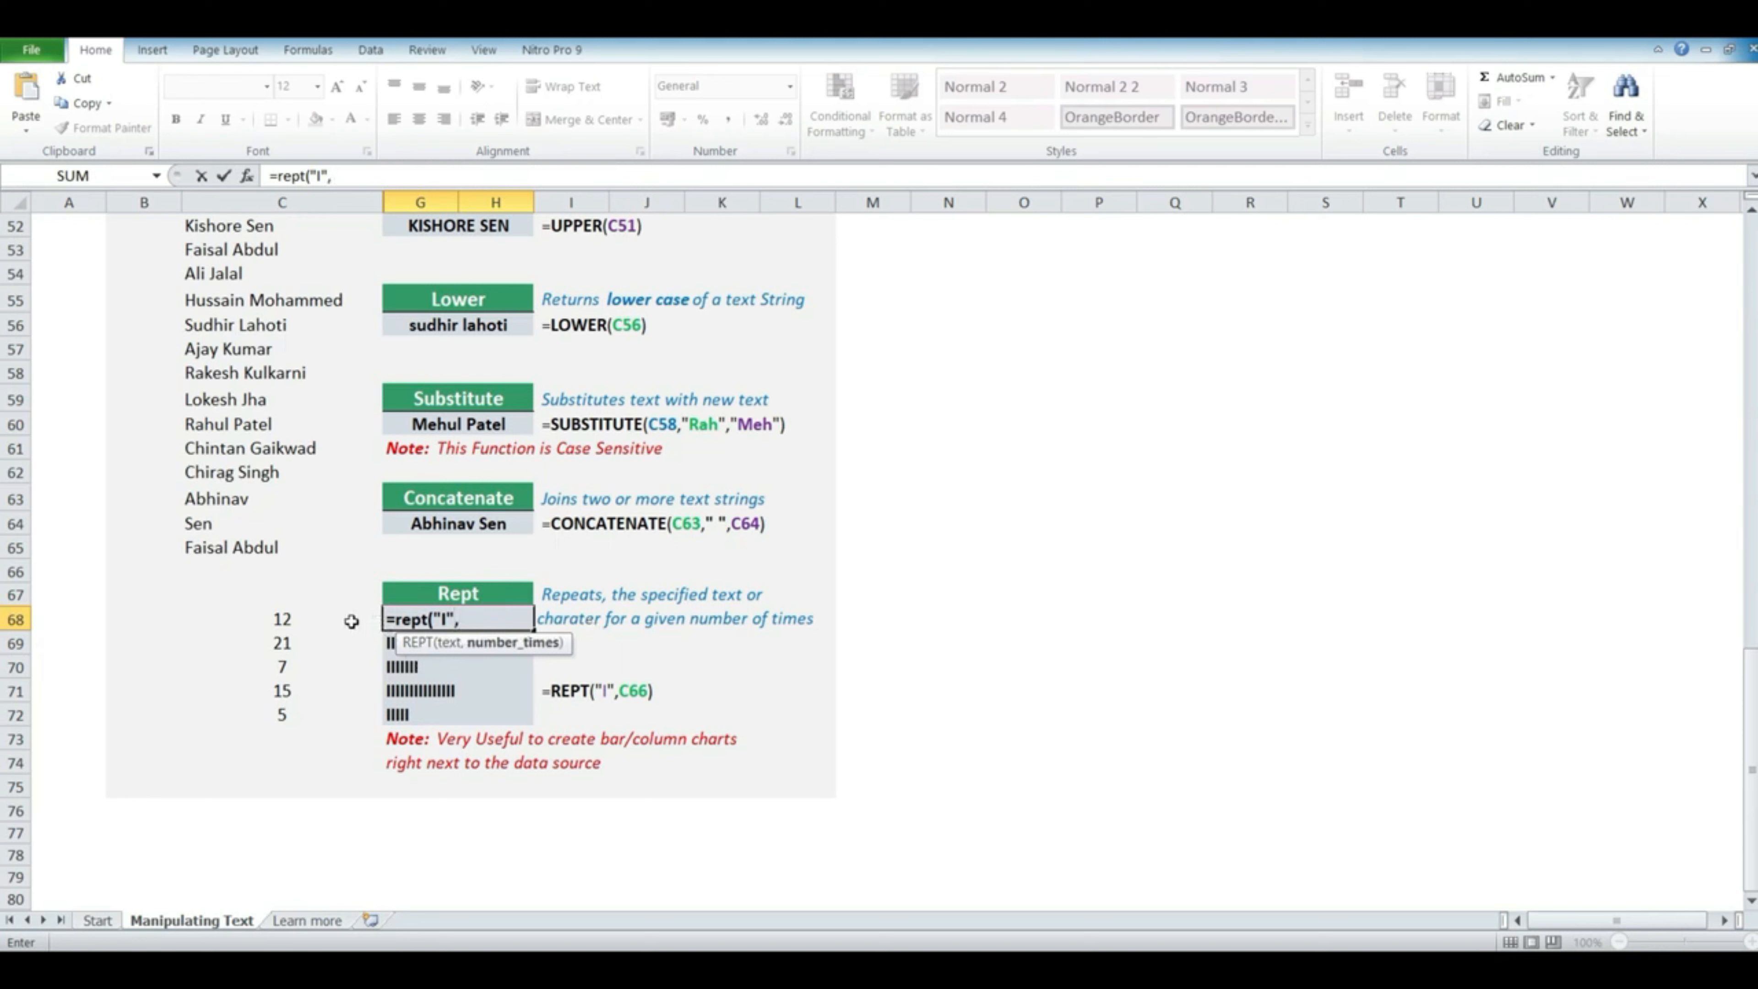
pyautogui.write('12')
pyautogui.press('BackSpace')
pyautogui.press('BackSpace')
pyautogui.click(320, 616)
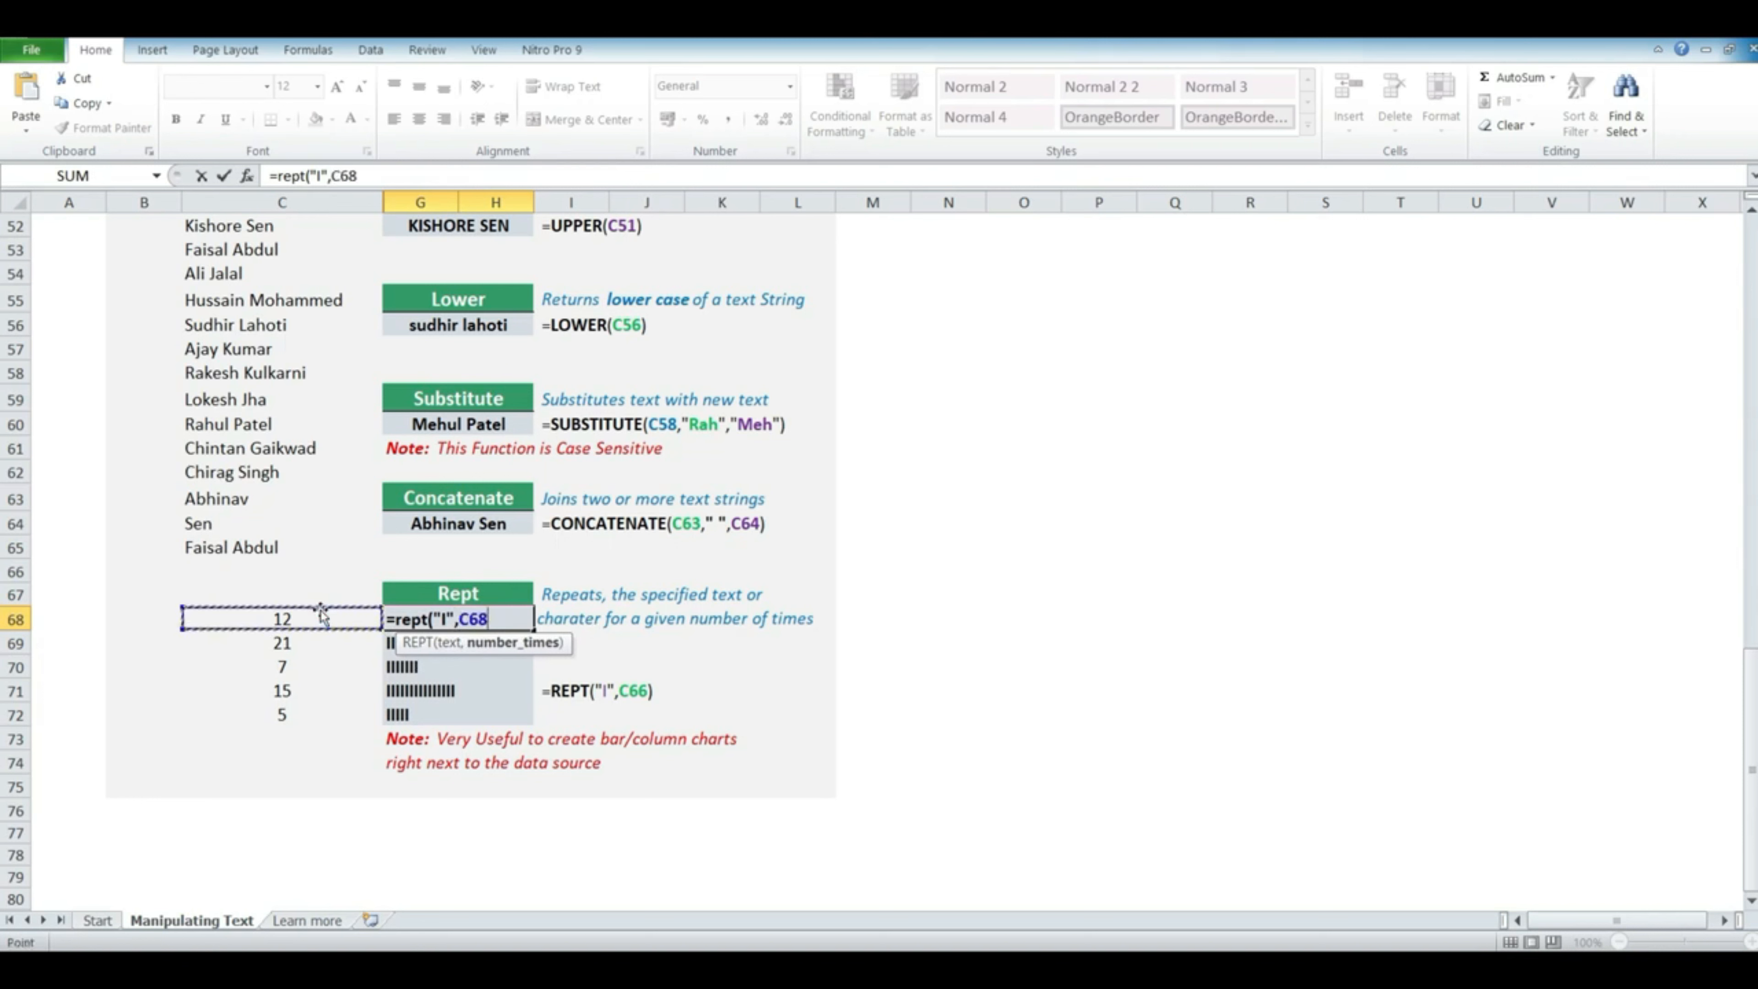
pyautogui.write(')')
pyautogui.press('Return')
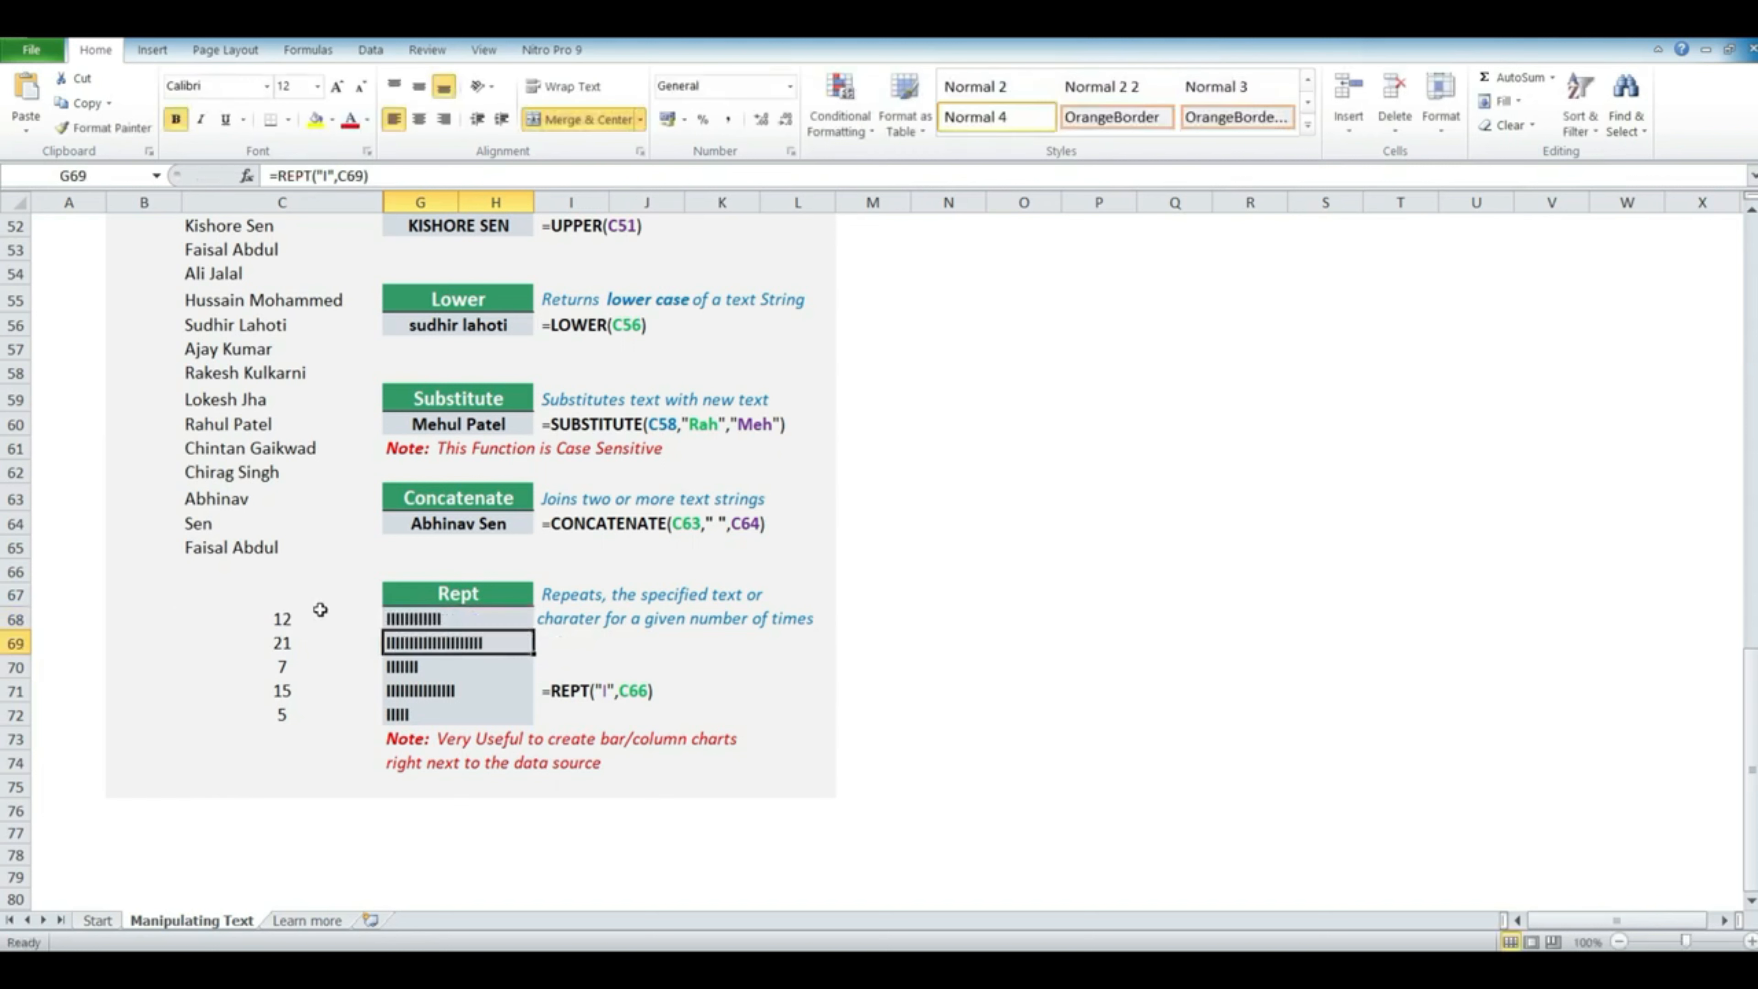
# Examine the REPT formulas in G68 through G72 one cell after another.
pyautogui.press('Up')
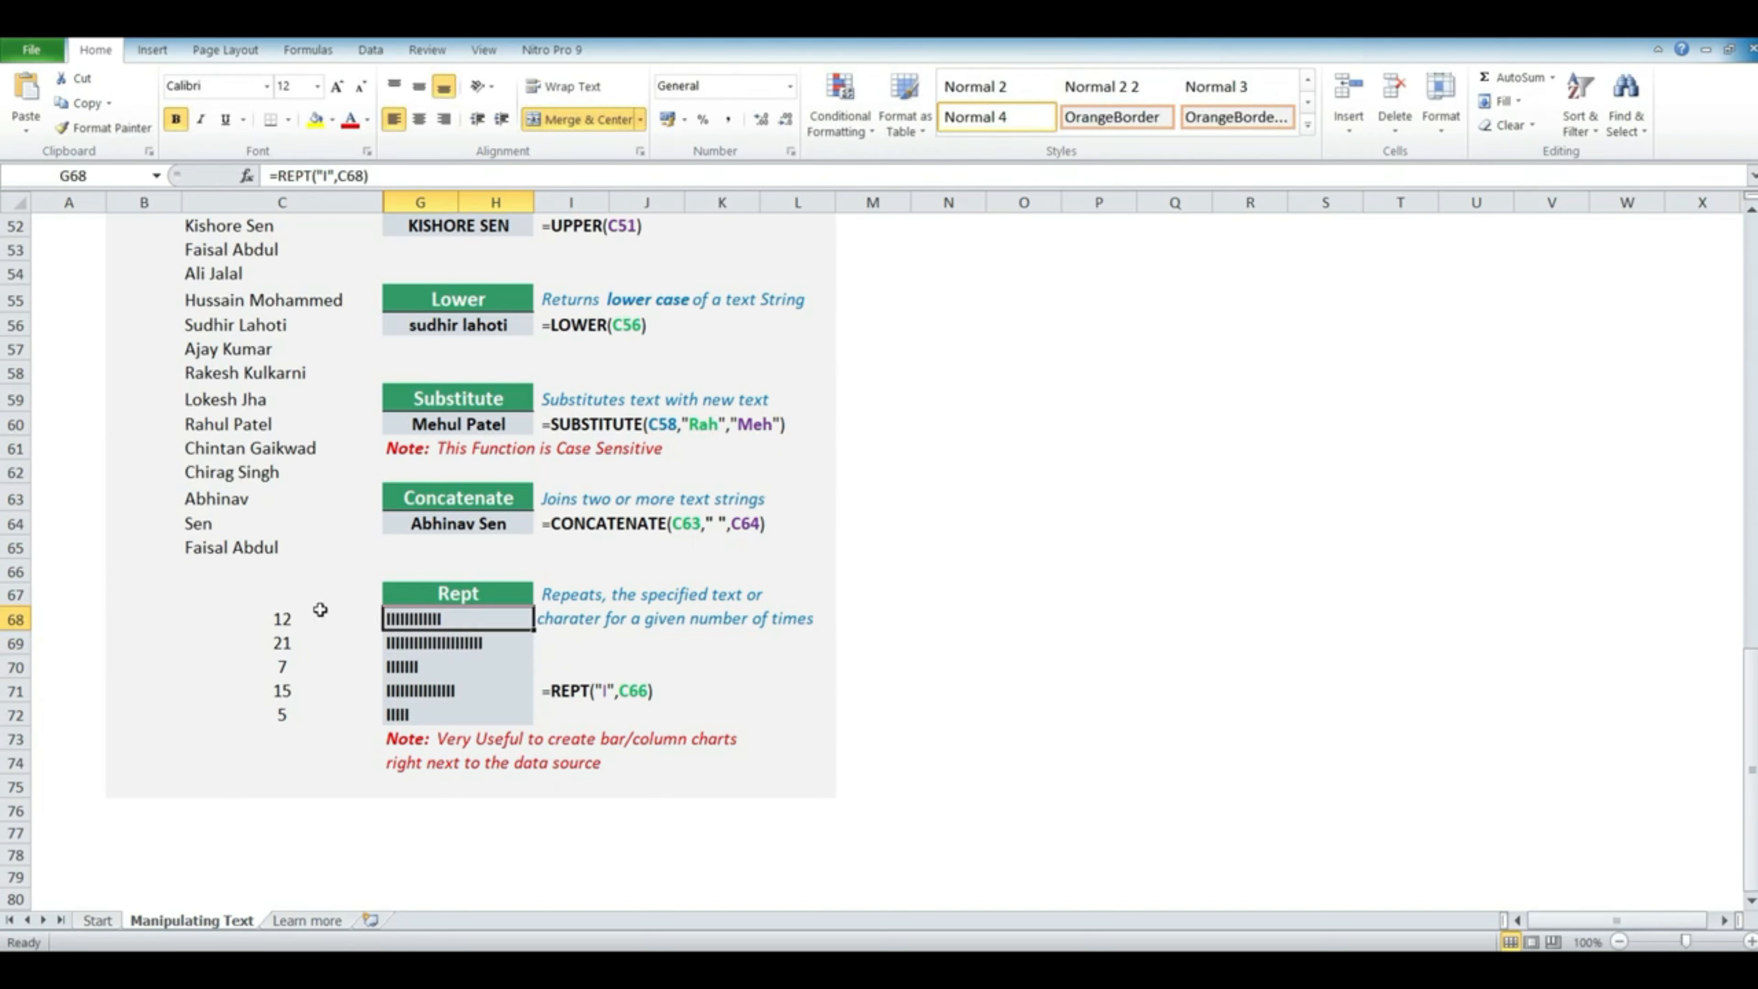
pyautogui.press('Down')
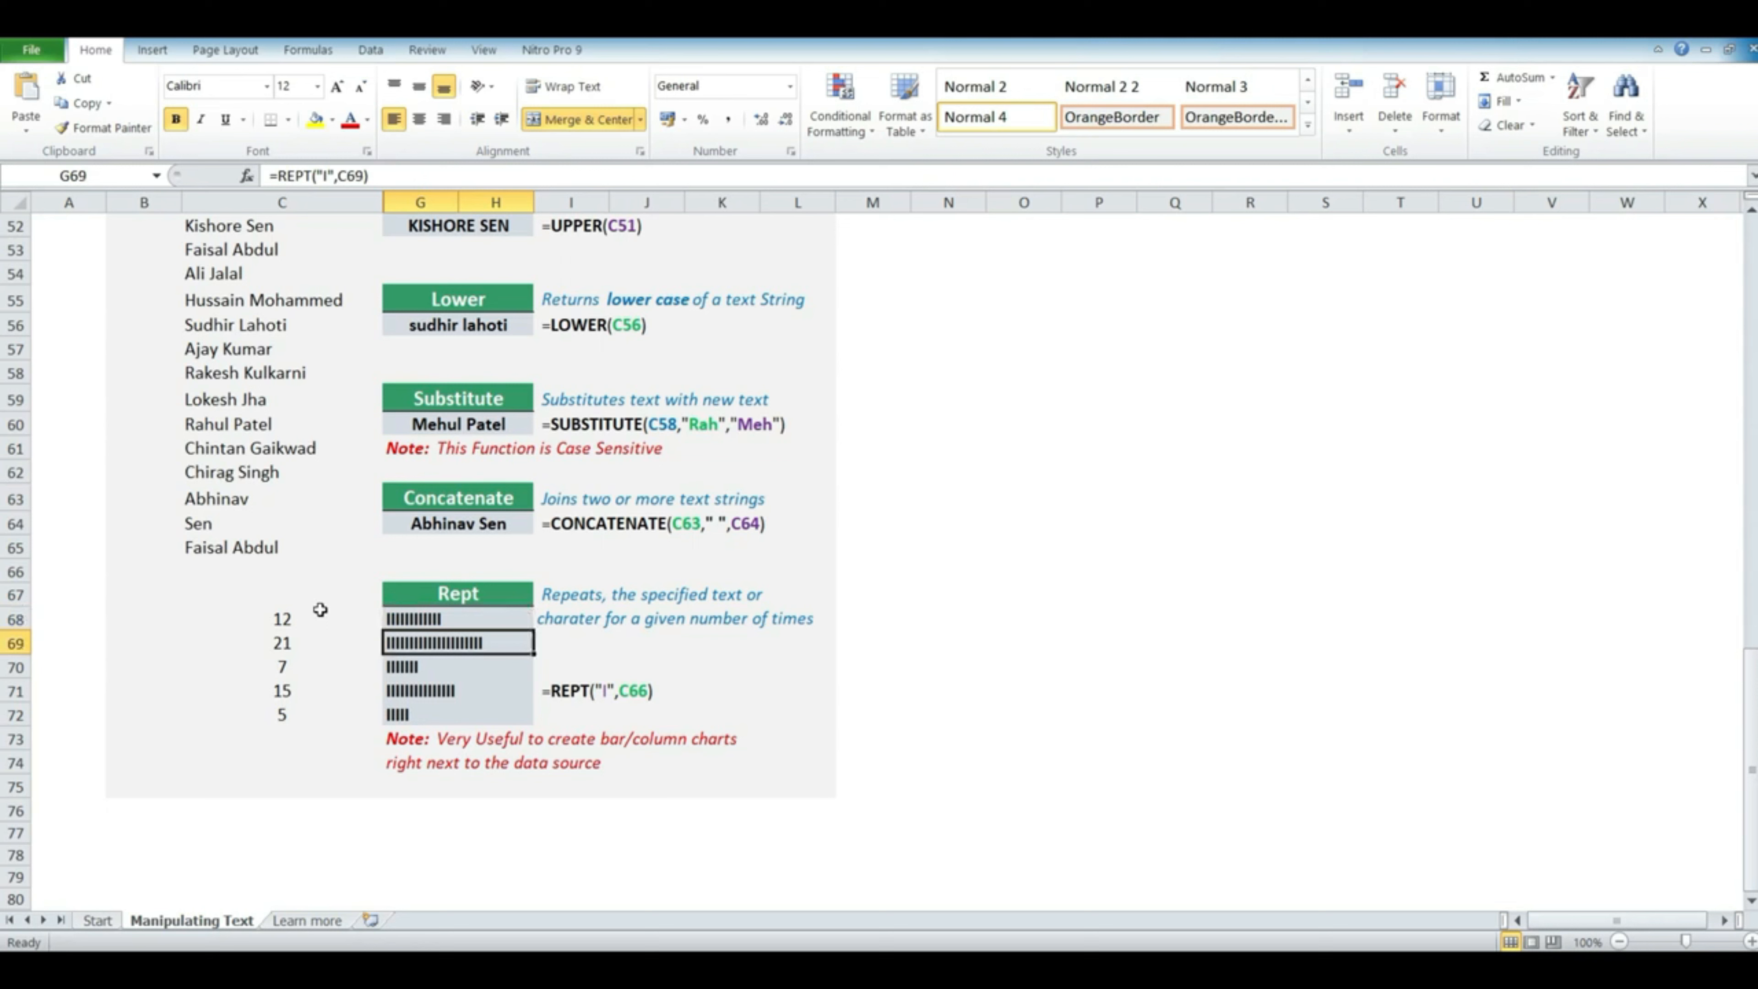
pyautogui.press('Down')
pyautogui.press('Down')
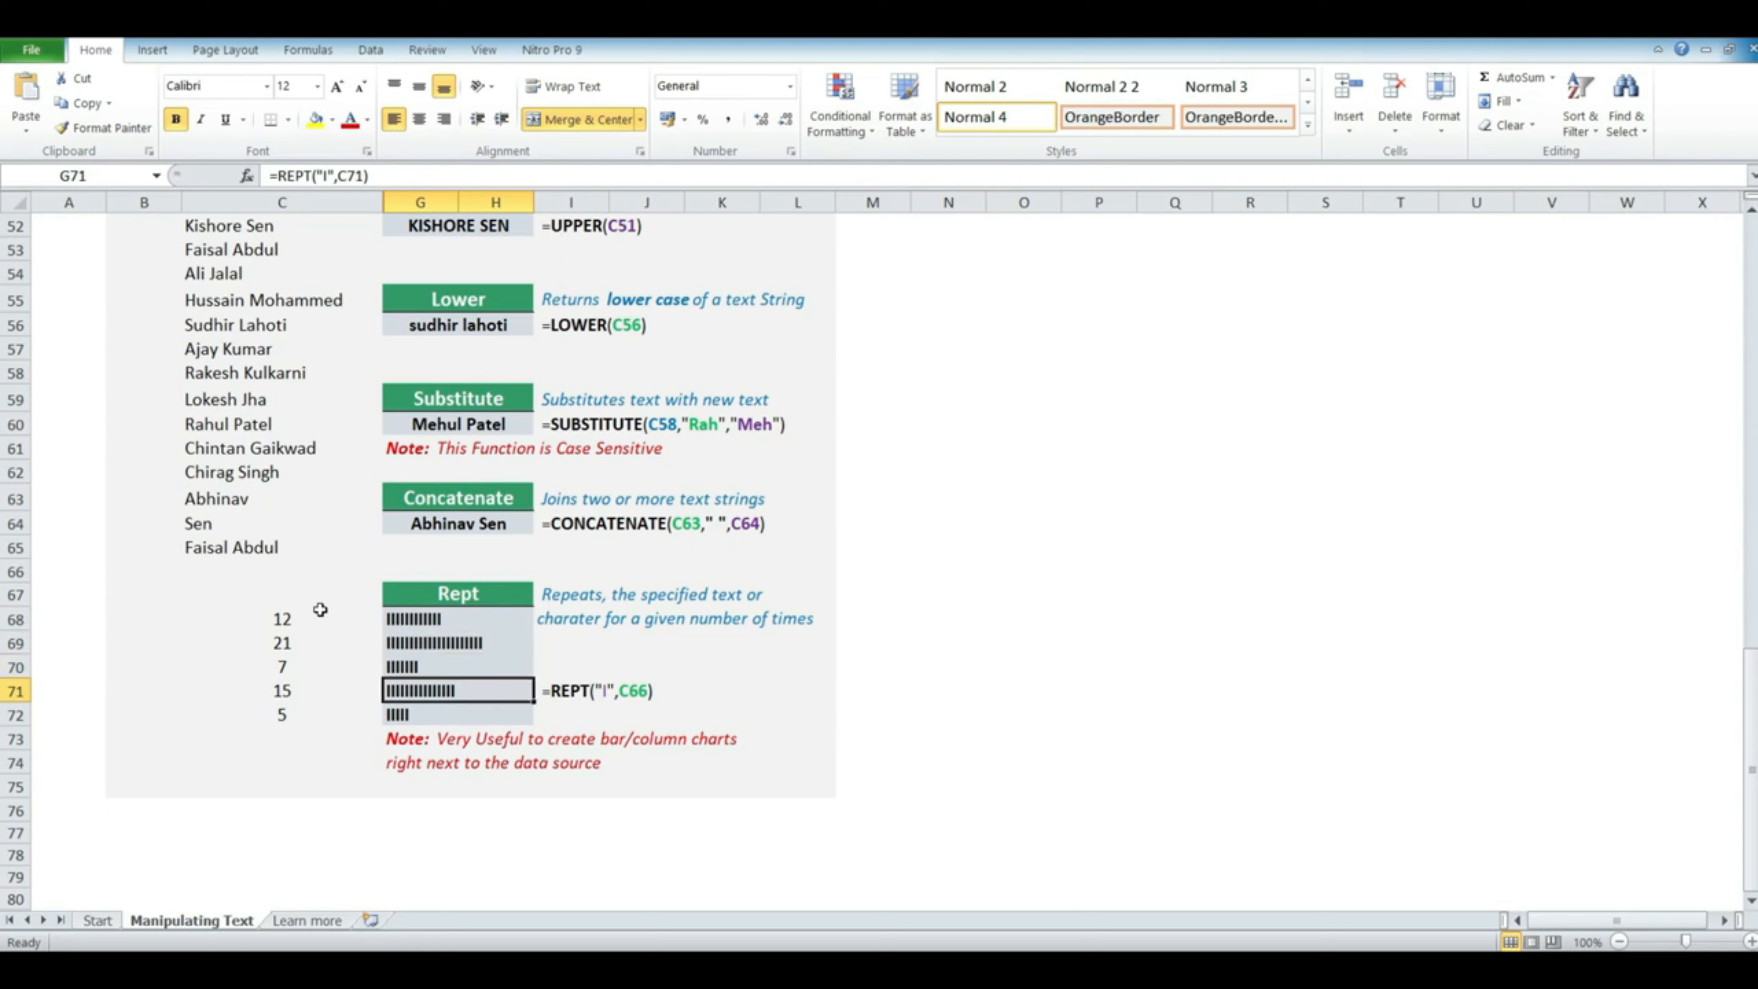
pyautogui.press('Down')
pyautogui.press('Up')
# Compare the in-cell bars under the Rept heading with their source numbers in C68:C72, beginning with row 69.
pyautogui.click(524, 642)
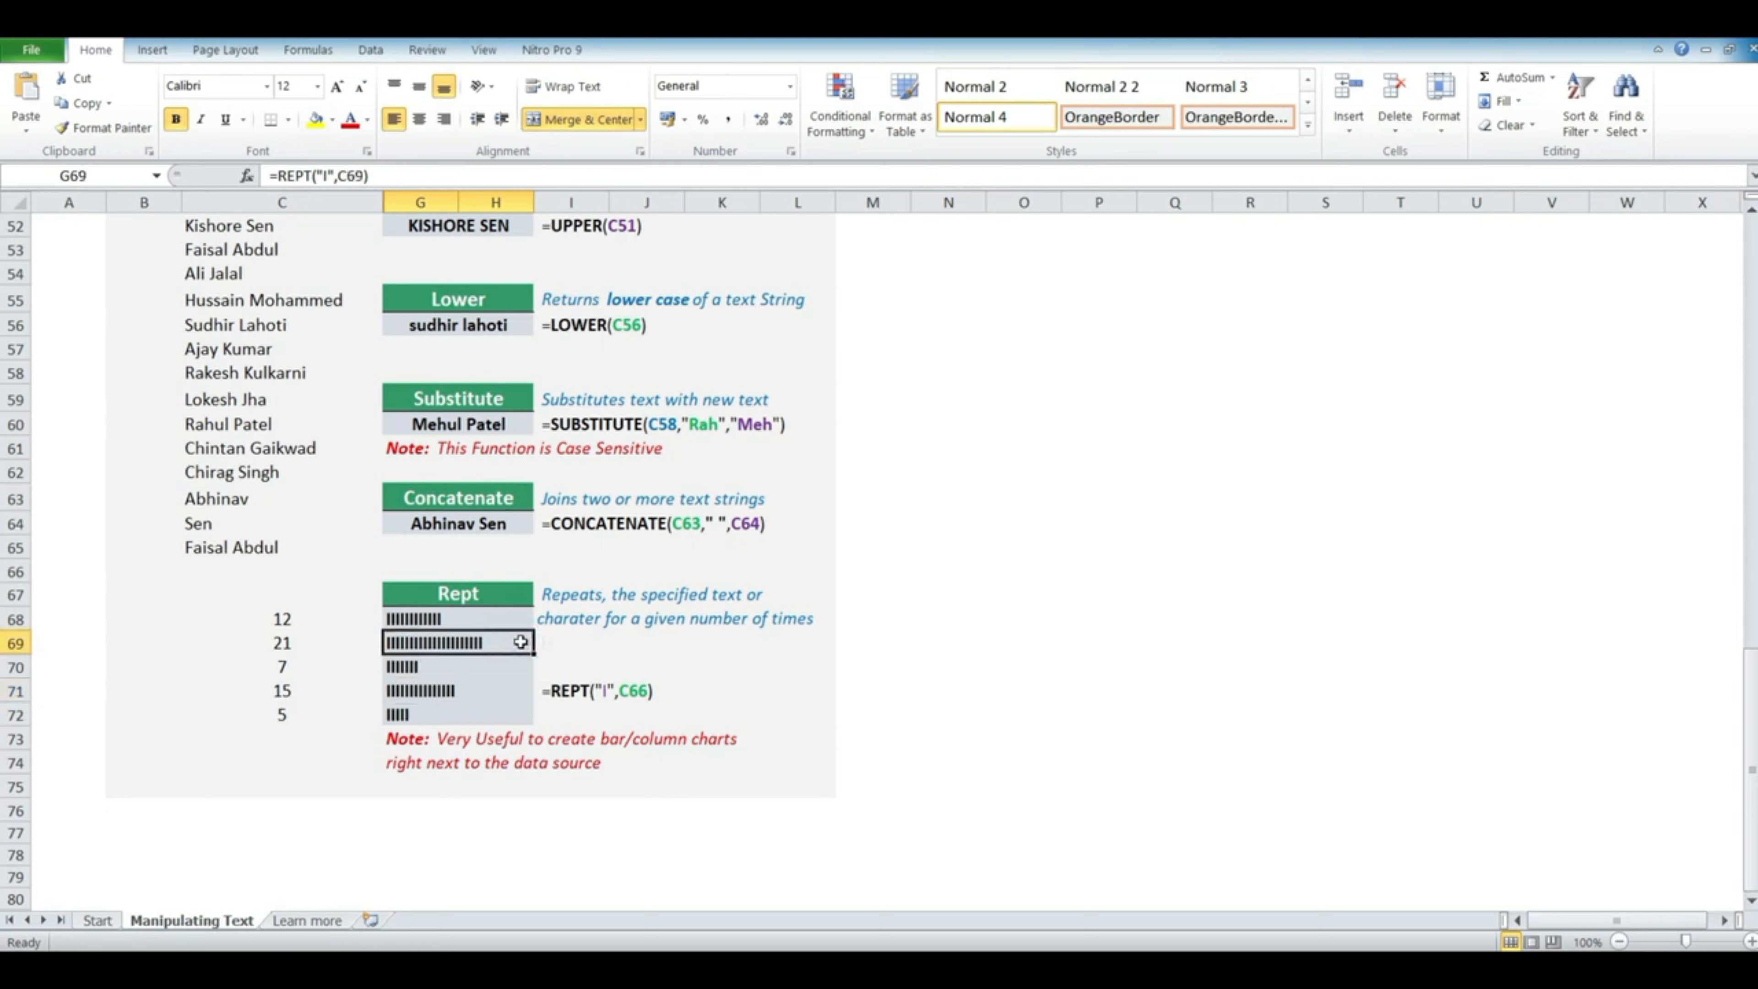
pyautogui.moveTo(523, 642); pyautogui.dragTo(297, 642)
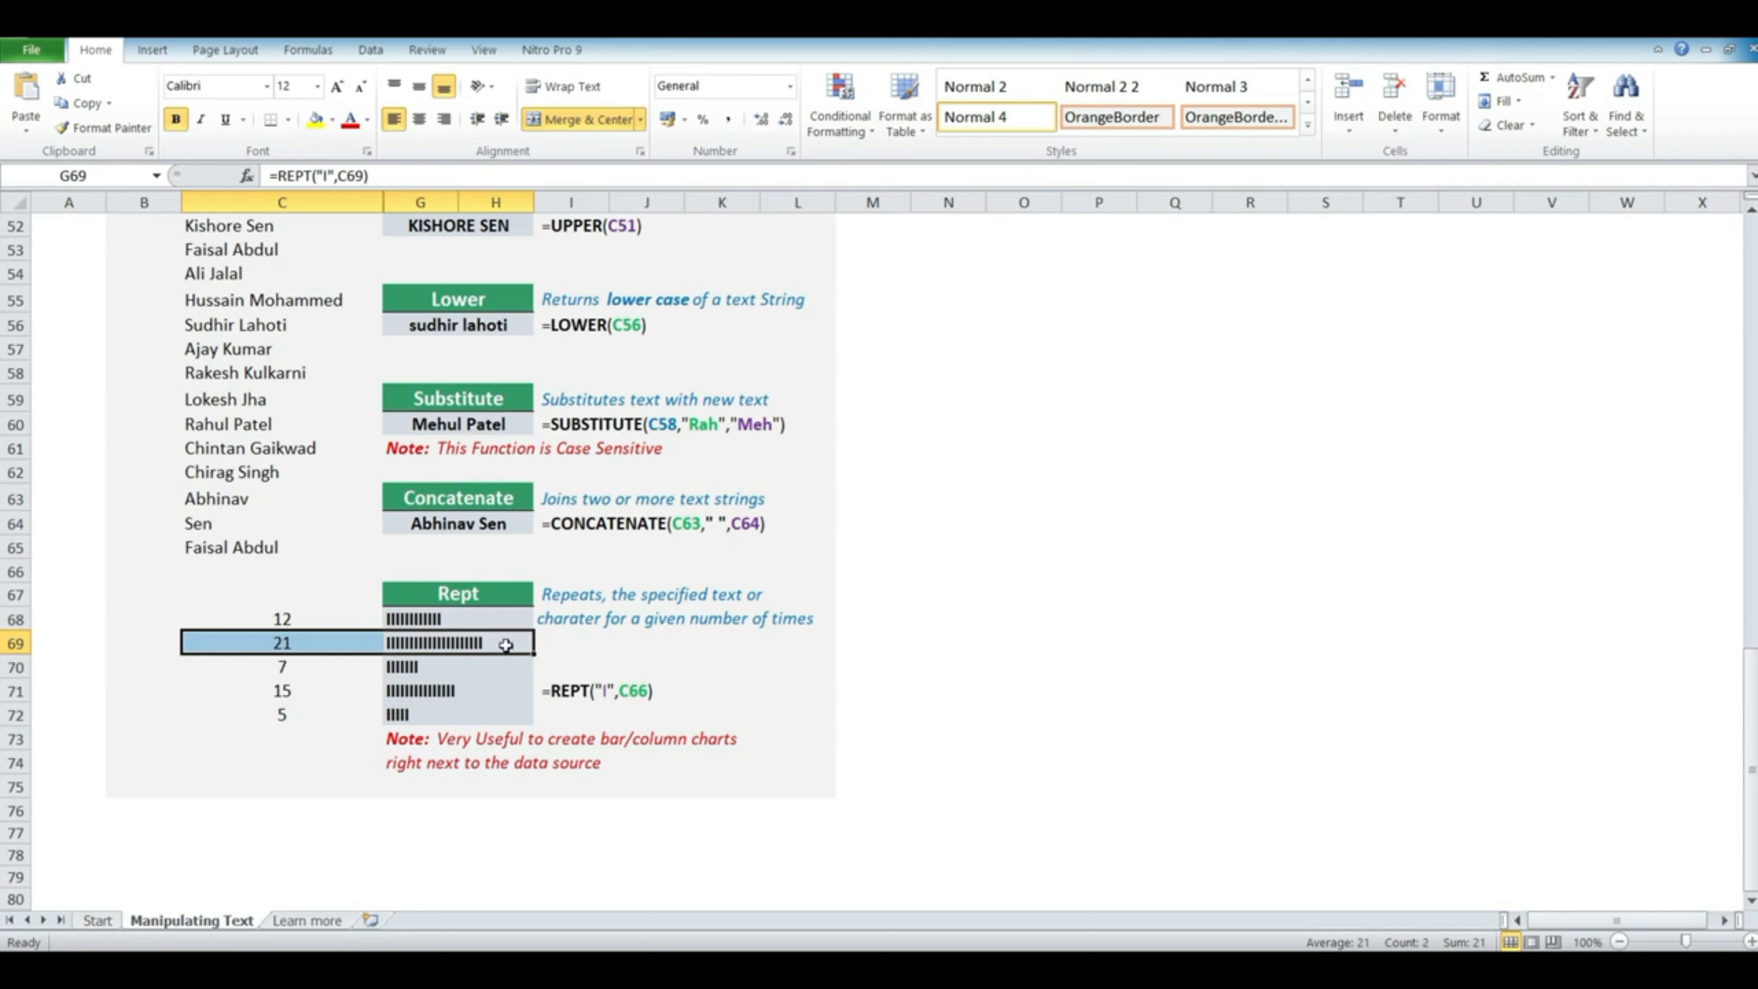
pyautogui.click(689, 663)
pyautogui.click(504, 643)
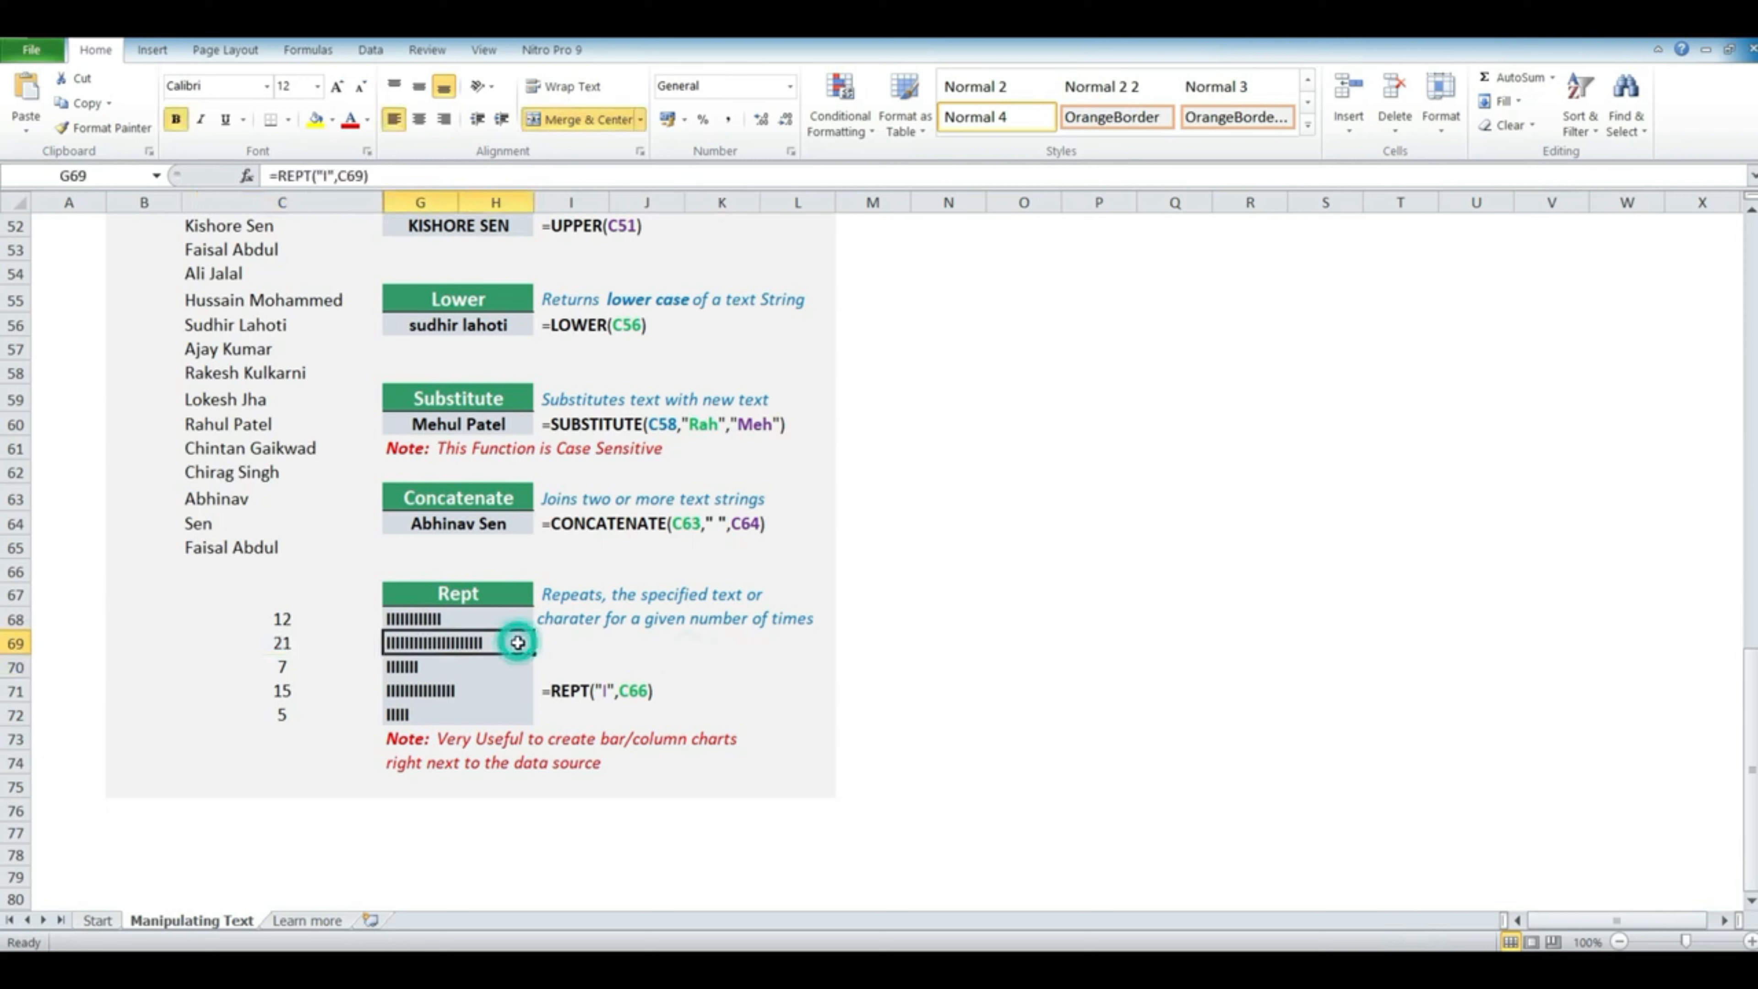
pyautogui.click(398, 714)
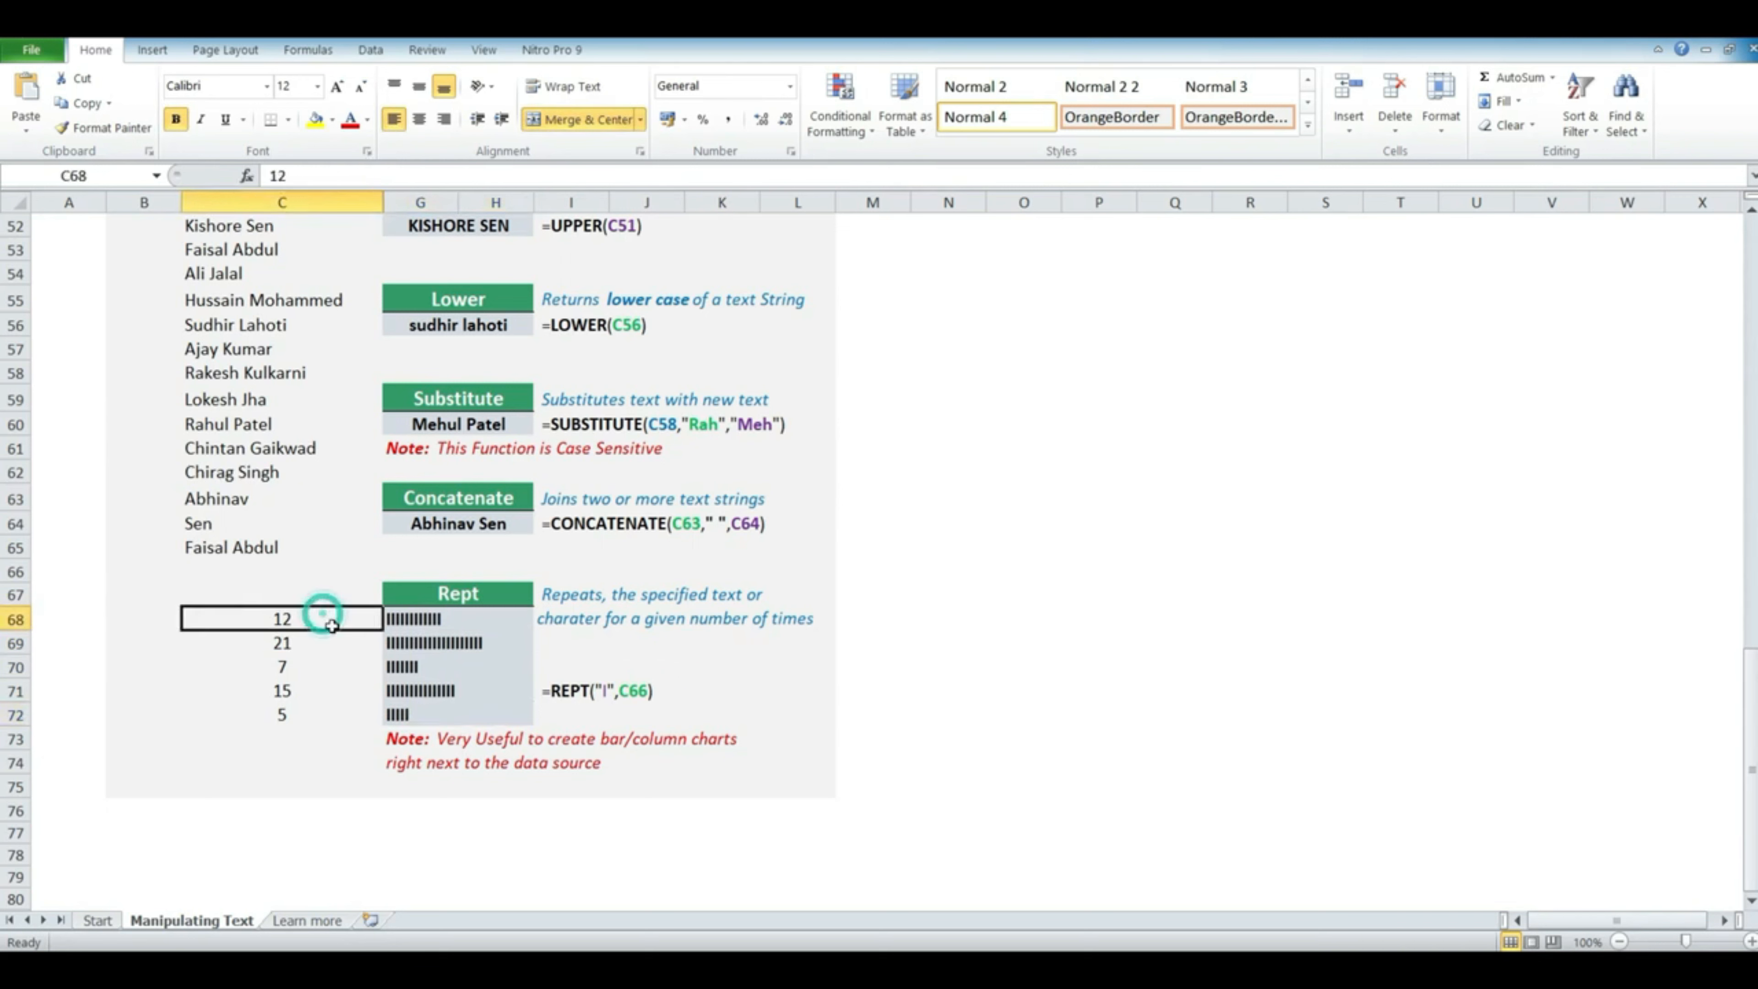
pyautogui.moveTo(332, 625); pyautogui.dragTo(344, 700)
pyautogui.click(311, 614)
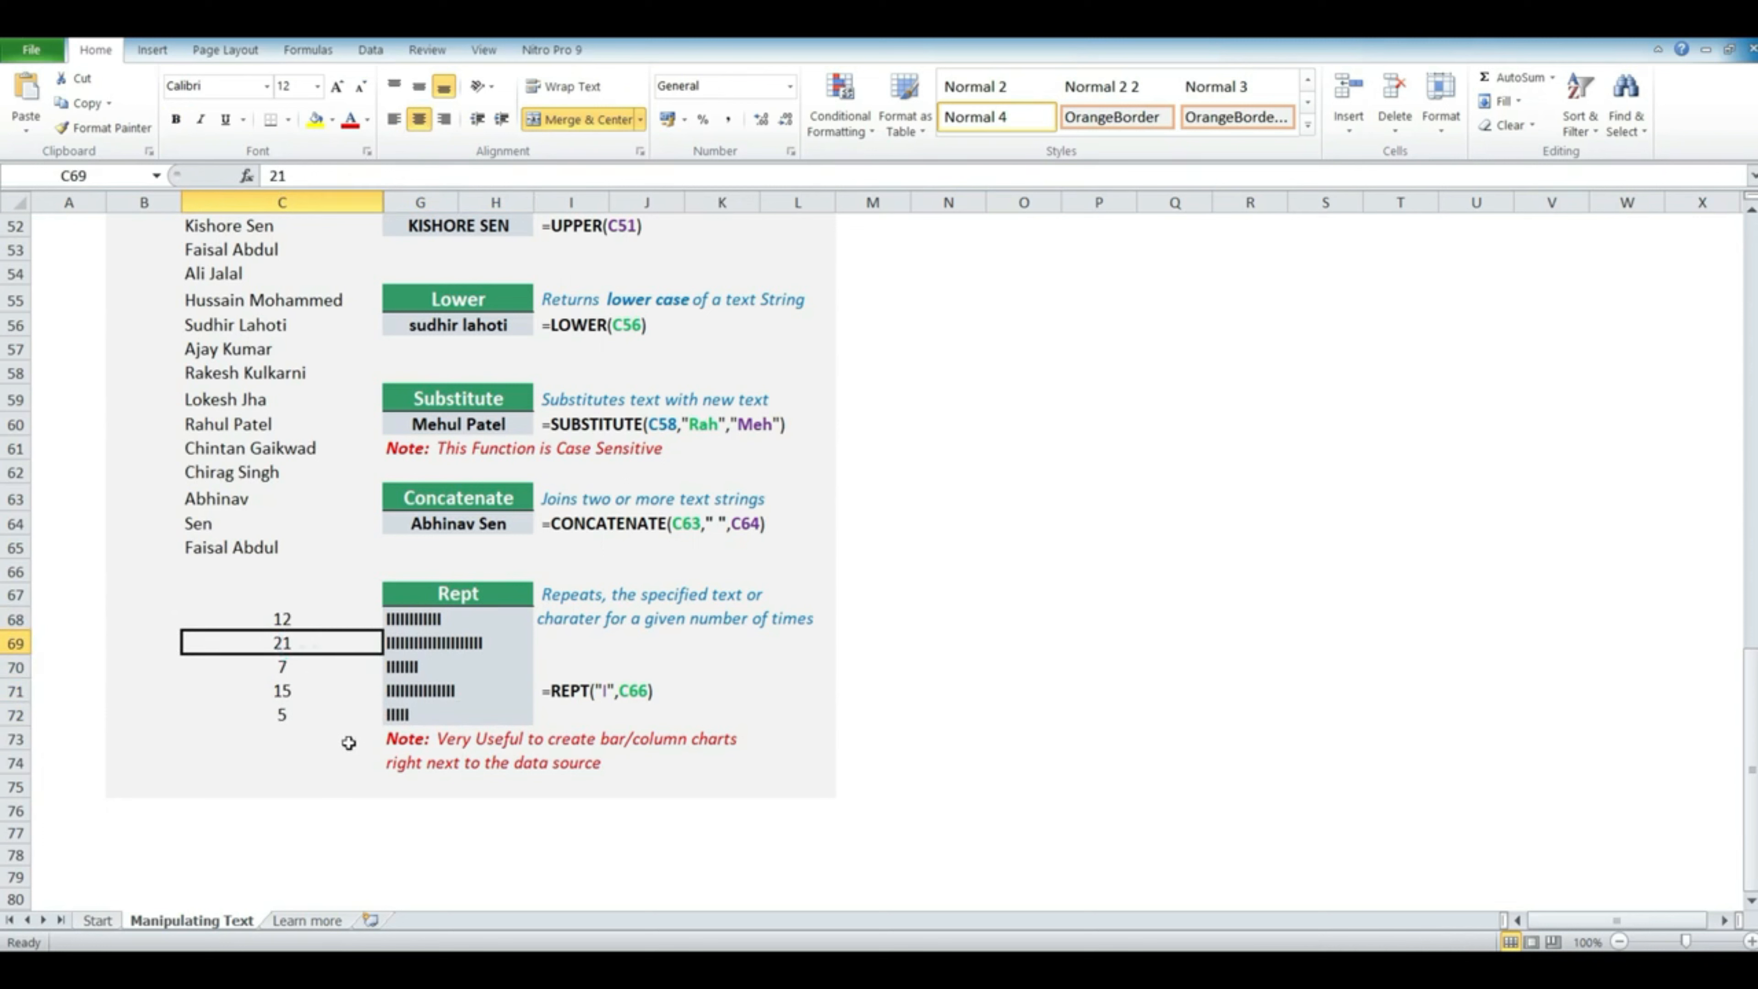
pyautogui.moveTo(493, 585); pyautogui.dragTo(499, 713)
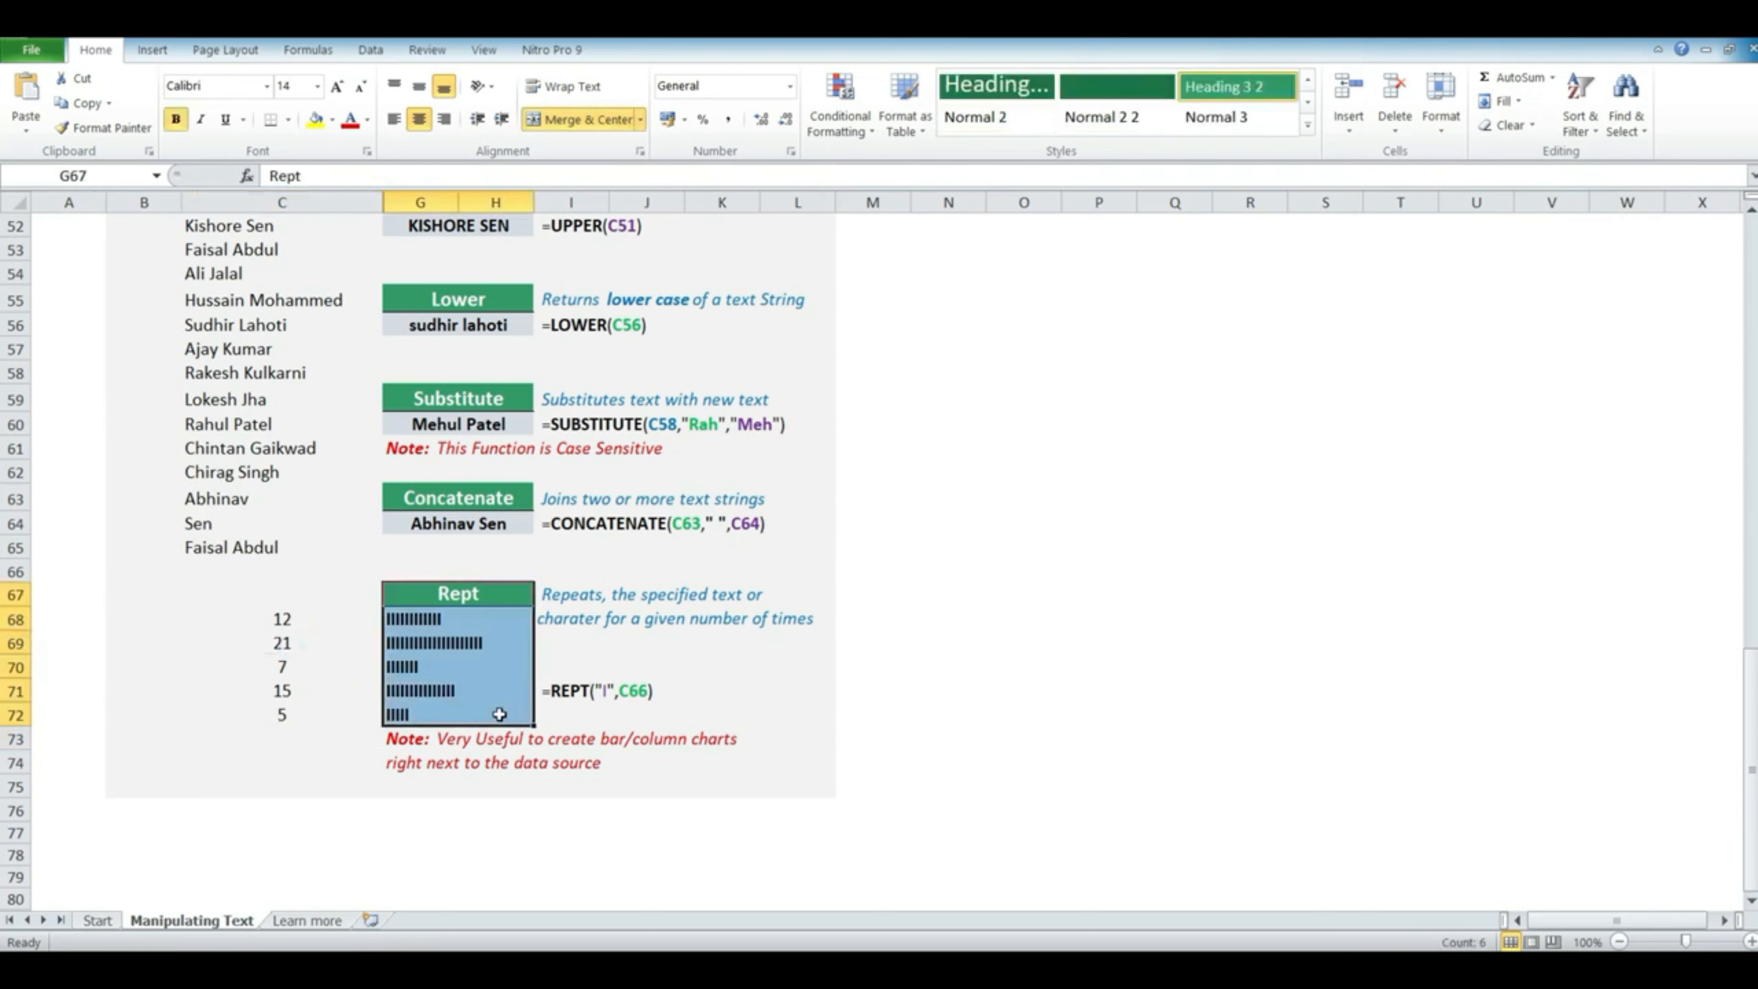
pyautogui.click(268, 784)
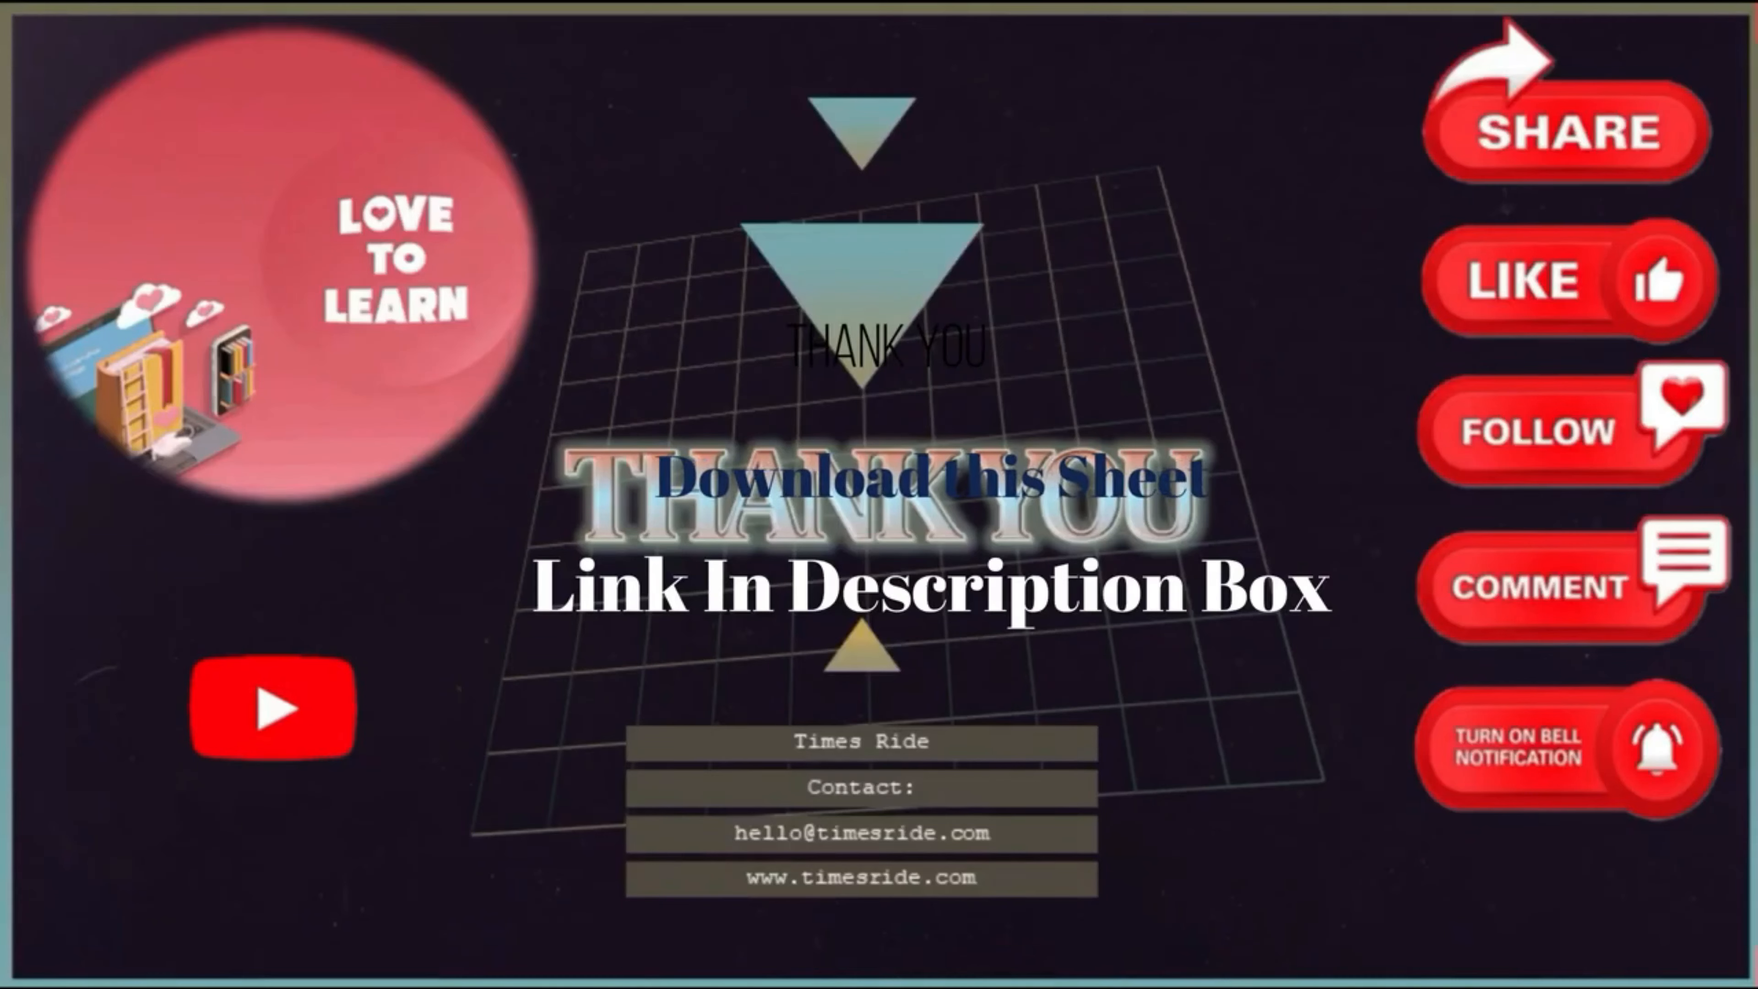